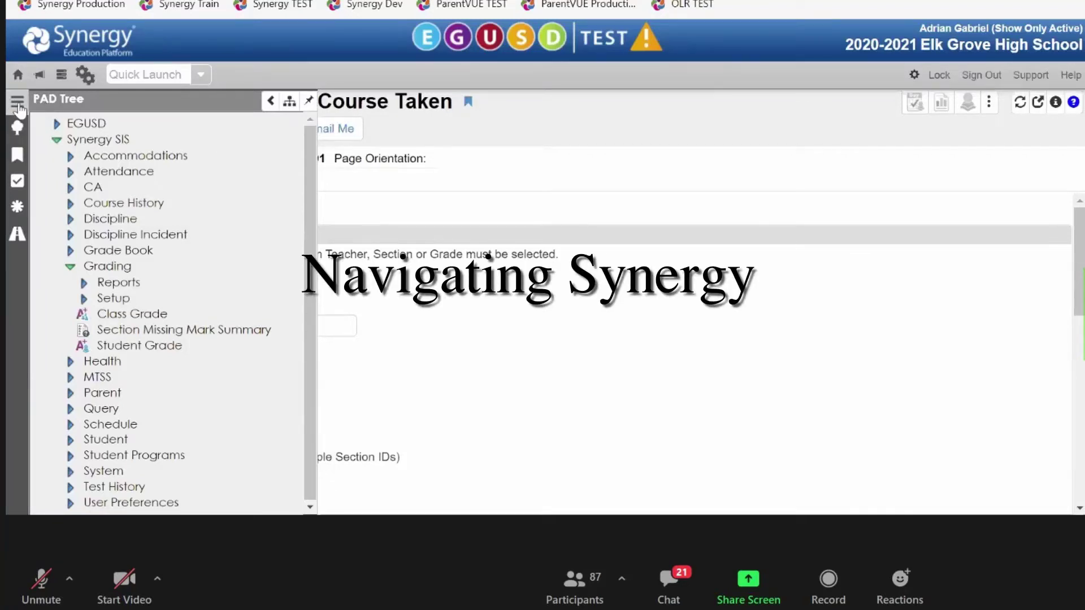
# Show the Grades group's screens, then browse the PAD tree down to the EGUSD Attendance reports.
pyautogui.click(18, 105)
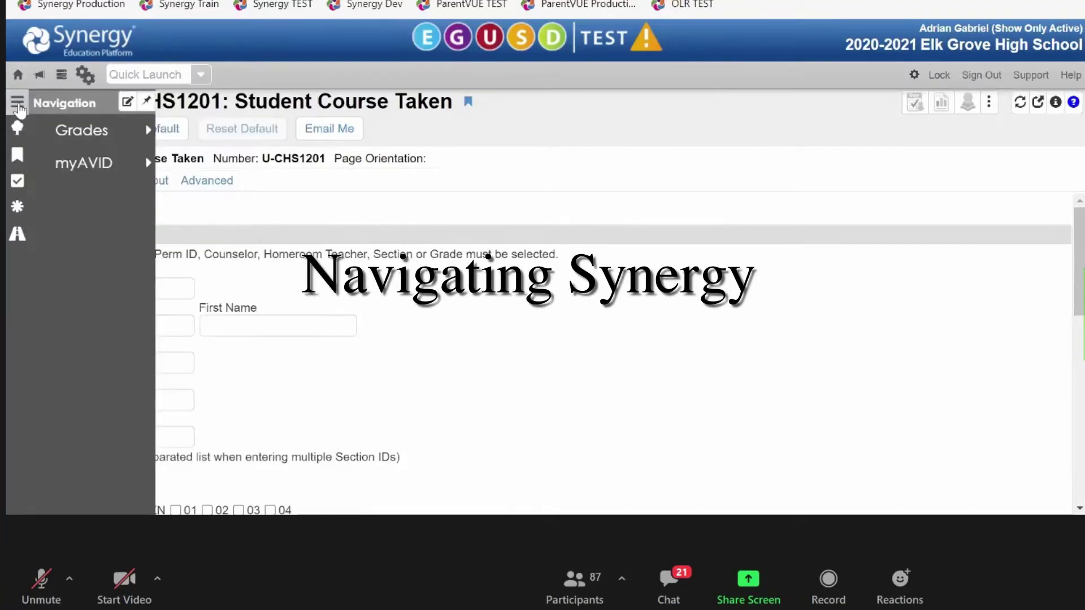
pyautogui.click(108, 145)
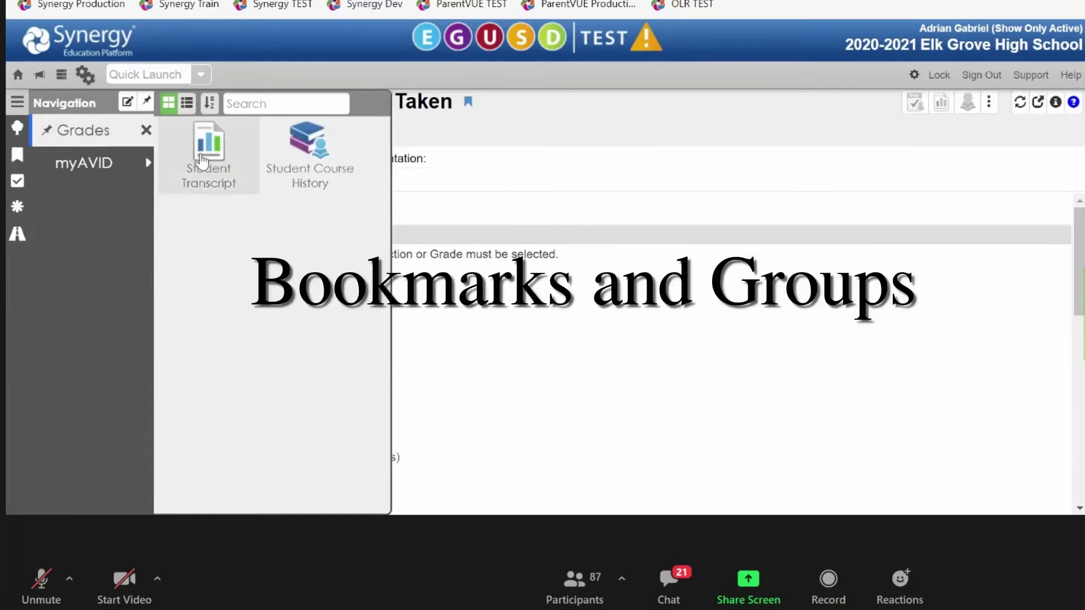
pyautogui.click(17, 130)
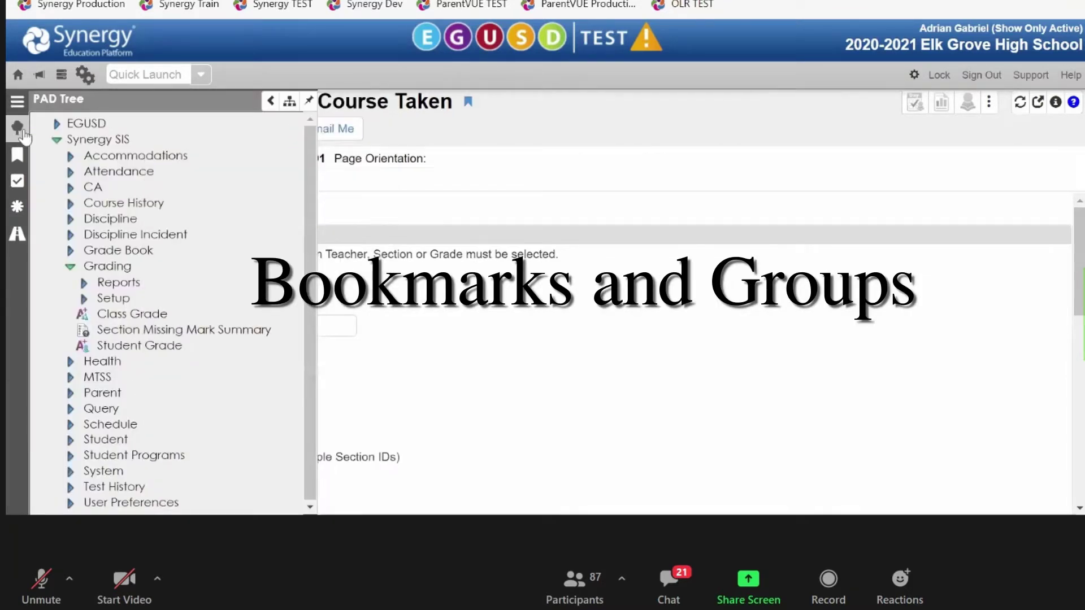
pyautogui.click(57, 141)
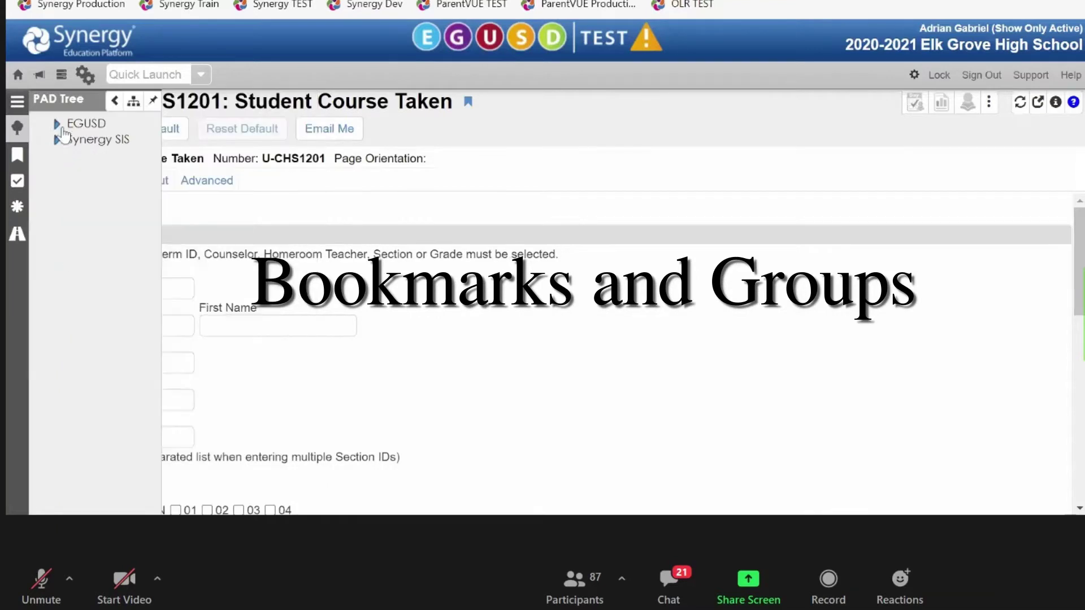
pyautogui.click(56, 124)
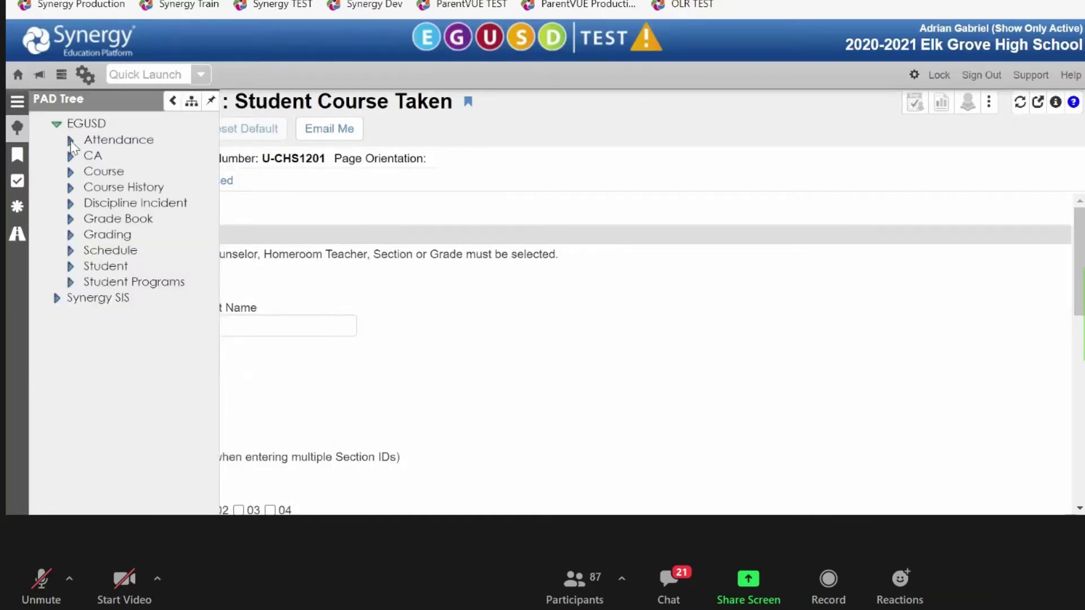
pyautogui.click(69, 140)
pyautogui.click(85, 158)
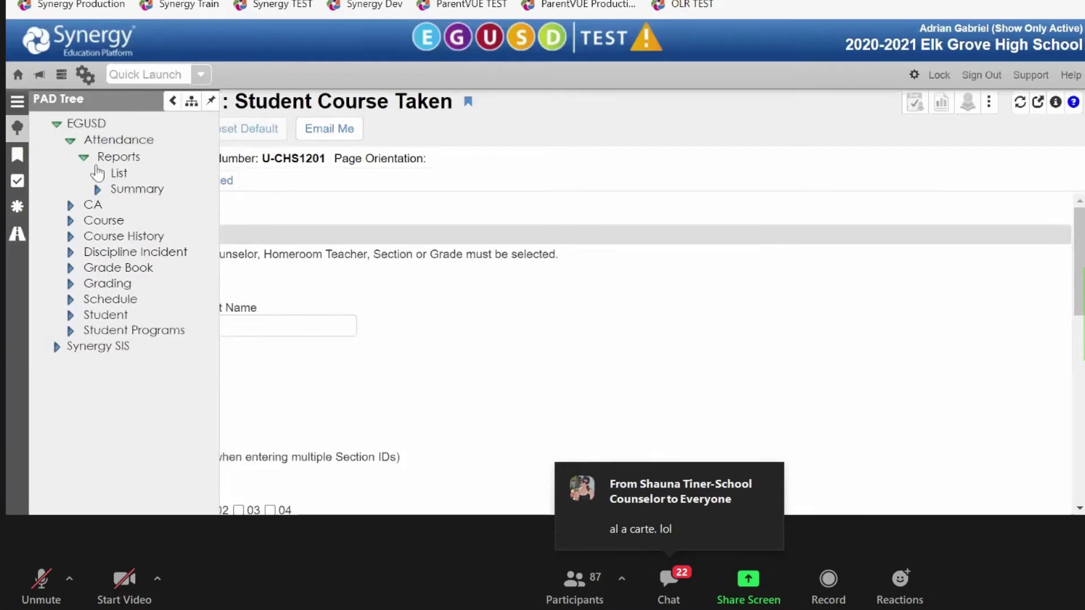
pyautogui.click(97, 174)
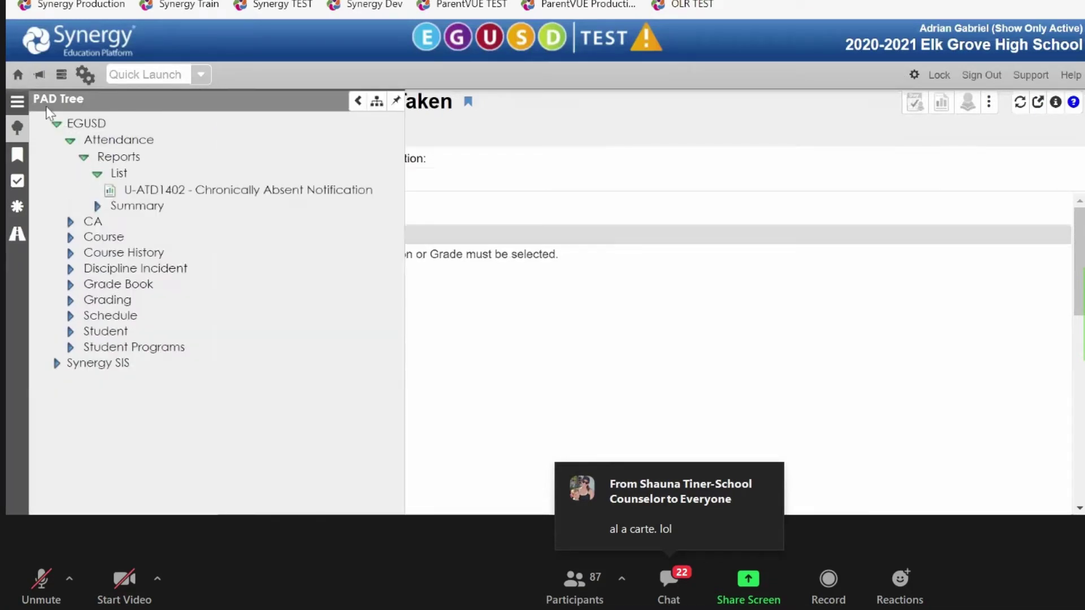
pyautogui.click(57, 124)
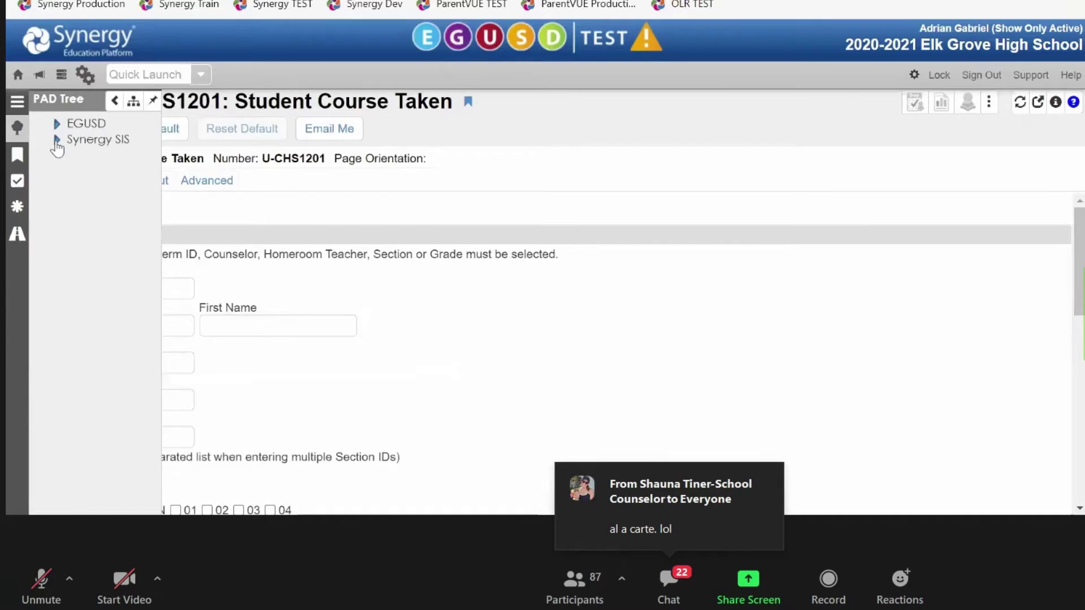
pyautogui.click(57, 140)
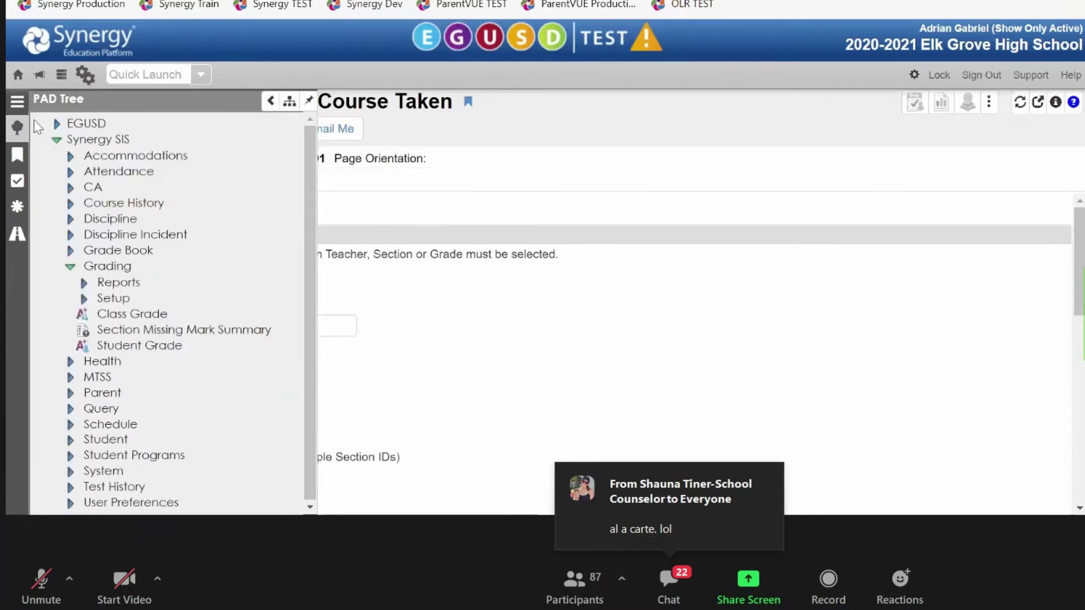
# Revisit the Grades and myAVID navigation groups, then show the bookmarked screens list.
pyautogui.click(15, 108)
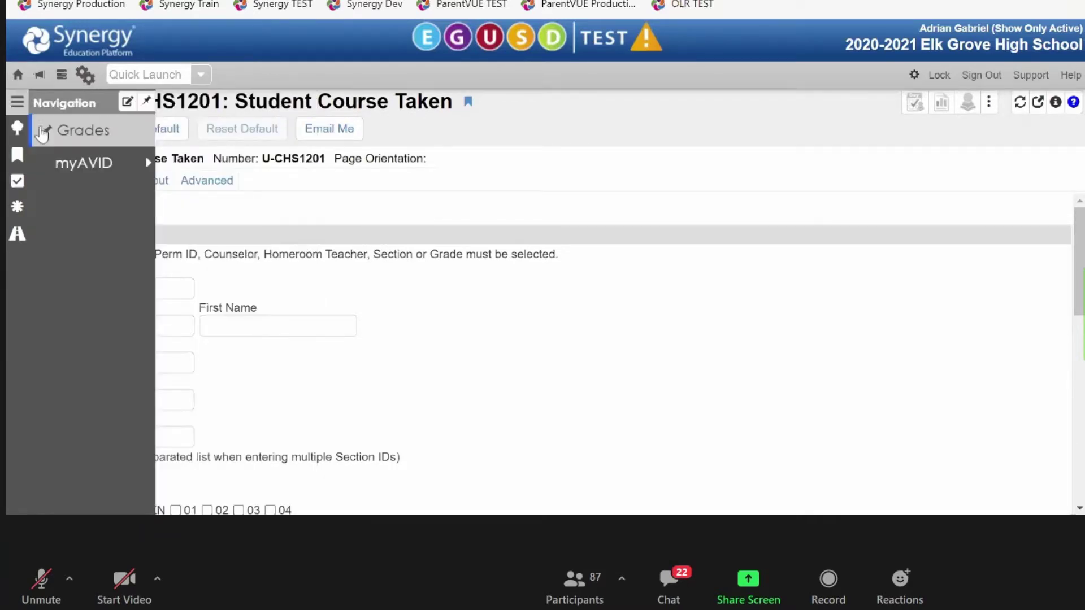
pyautogui.click(59, 138)
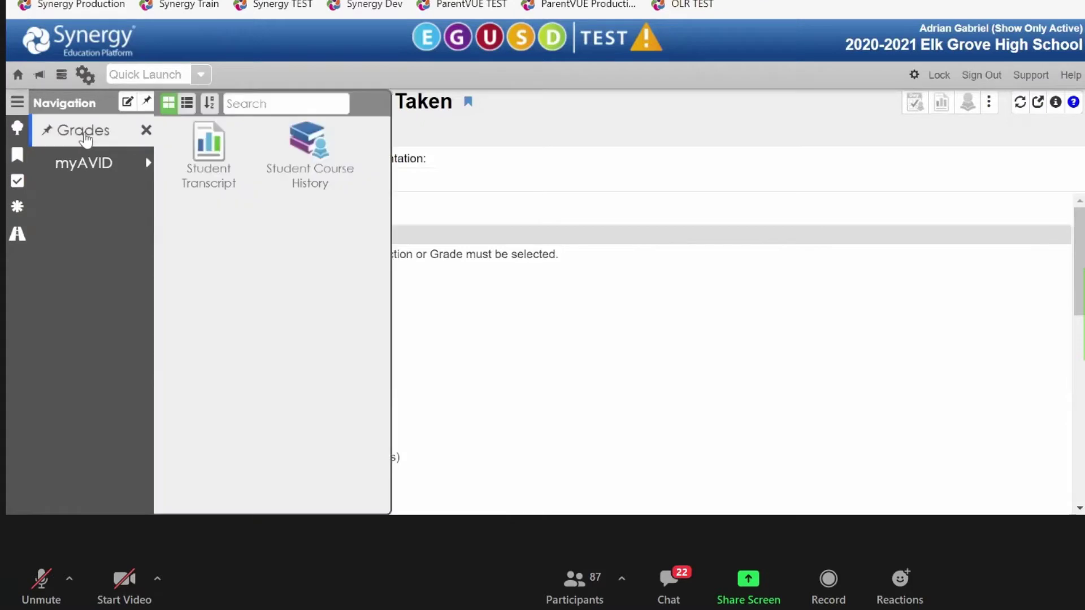
pyautogui.click(90, 161)
pyautogui.click(97, 141)
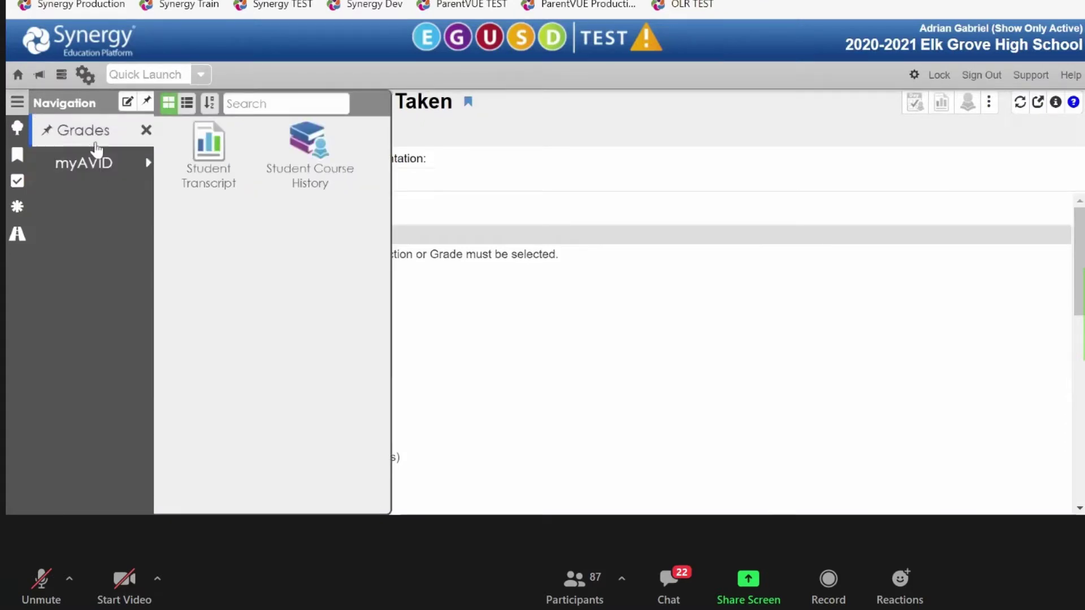
pyautogui.click(16, 155)
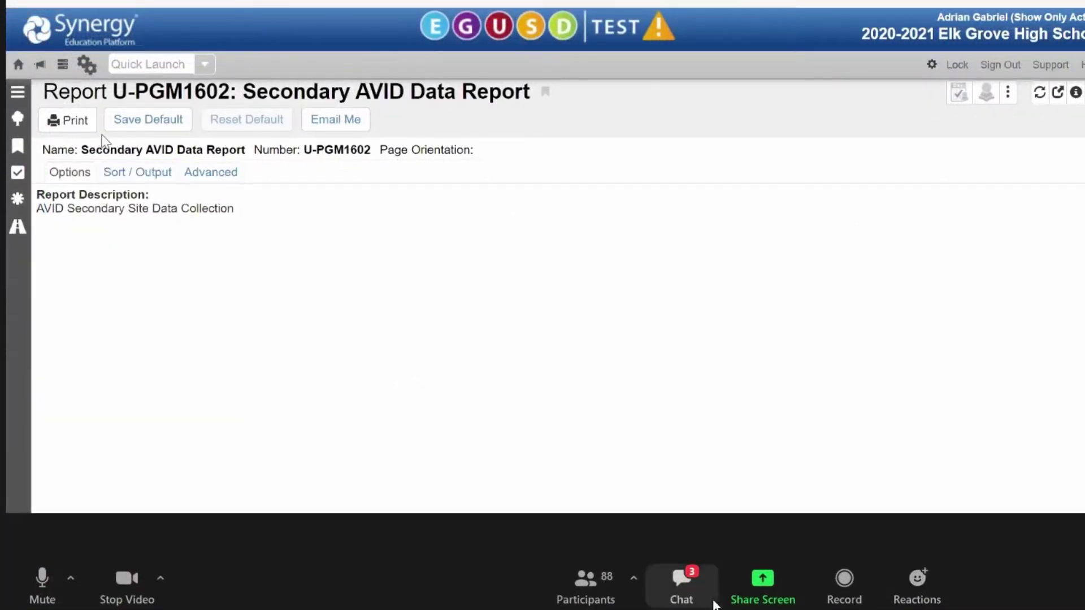
# Pin the navigation groups panel open and show myAVID's Elementary AVID Data Report.
pyautogui.click(17, 91)
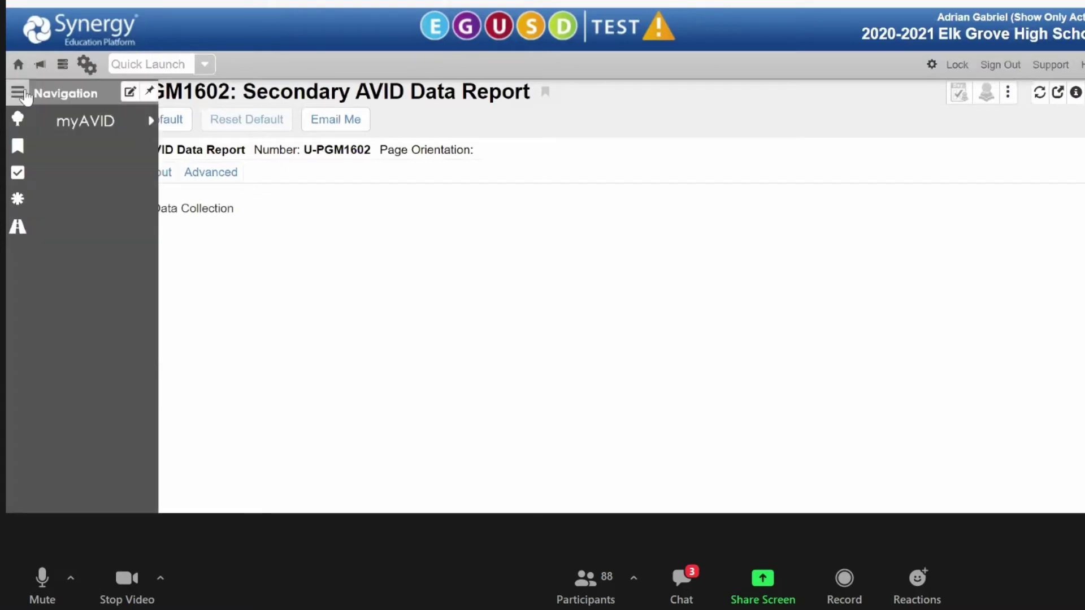
pyautogui.click(152, 92)
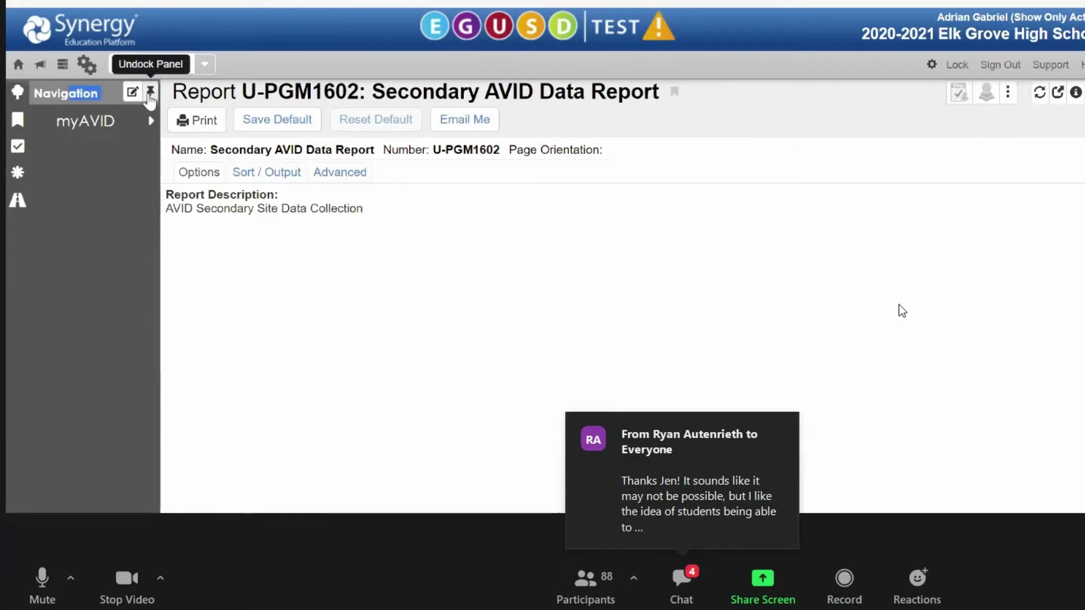
pyautogui.moveTo(69, 91); pyautogui.dragTo(73, 91)
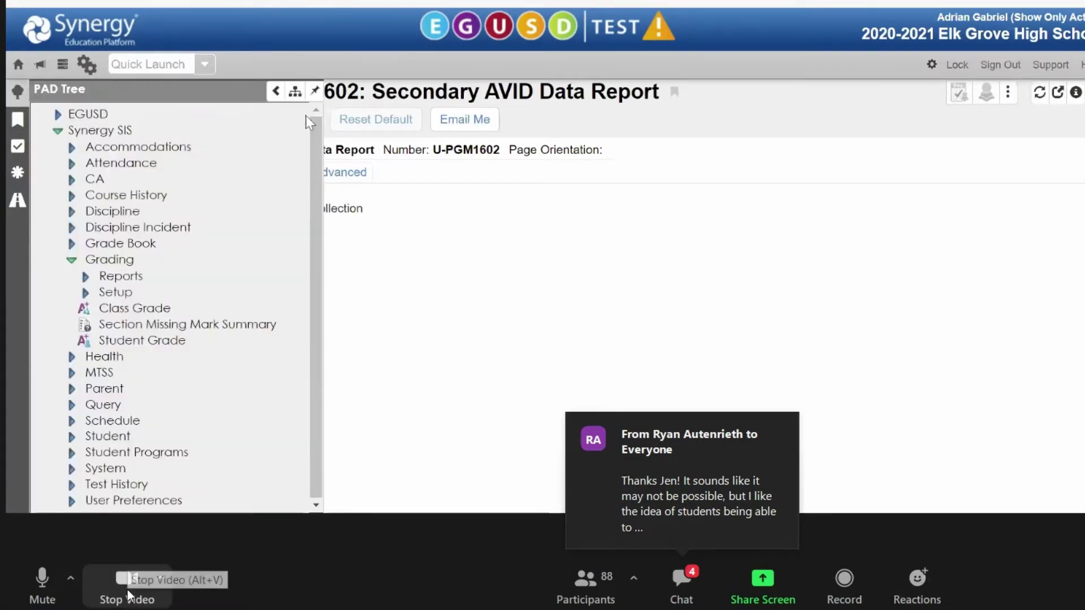
pyautogui.click(127, 594)
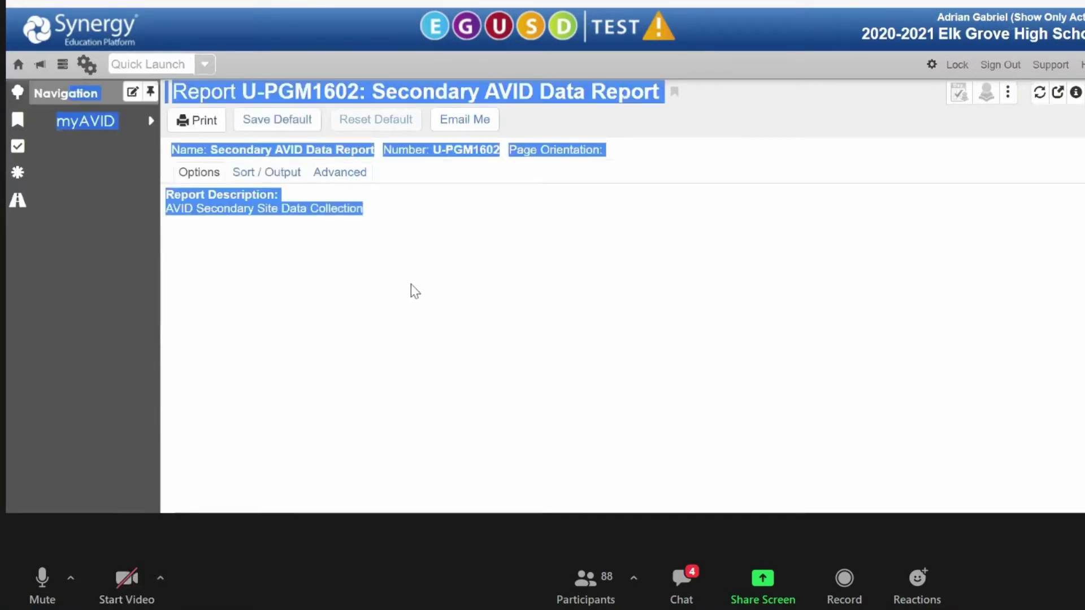
pyautogui.click(69, 92)
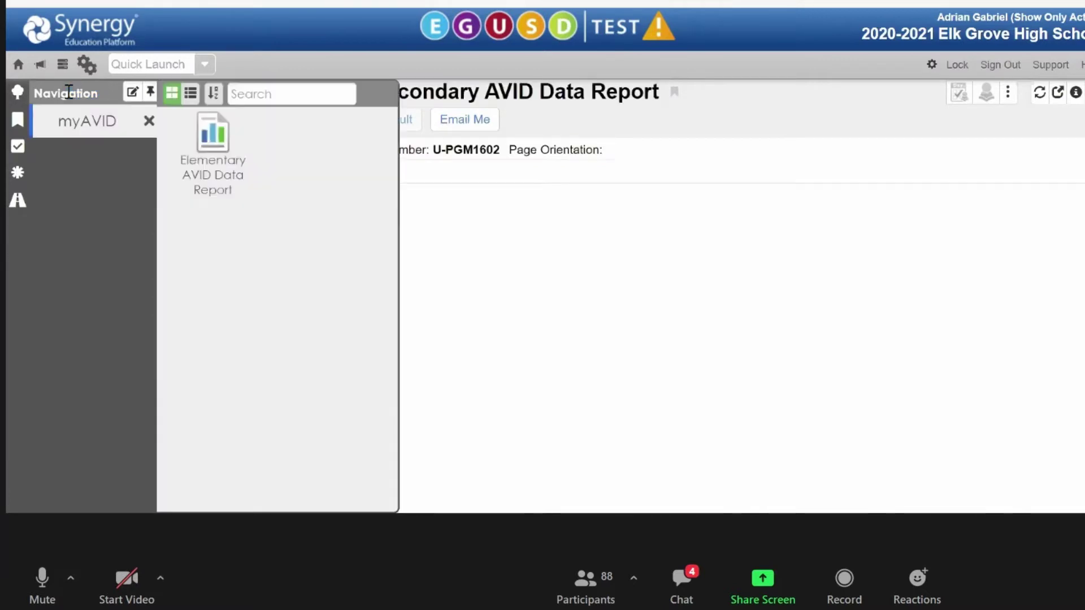
# Create a new navigation group named GRADES.
pyautogui.rightClick(69, 91)
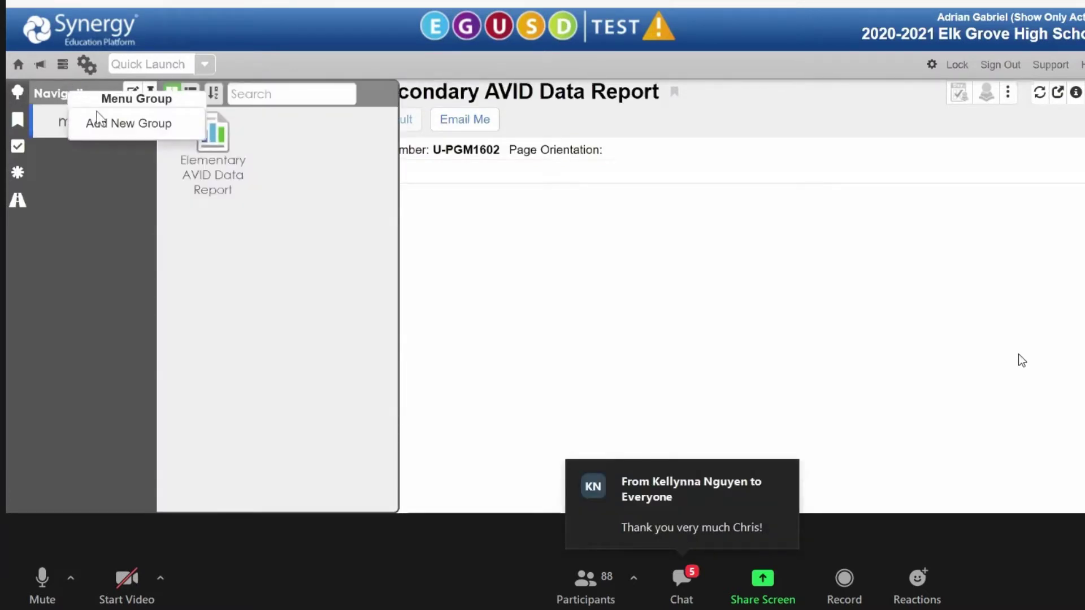
pyautogui.click(105, 124)
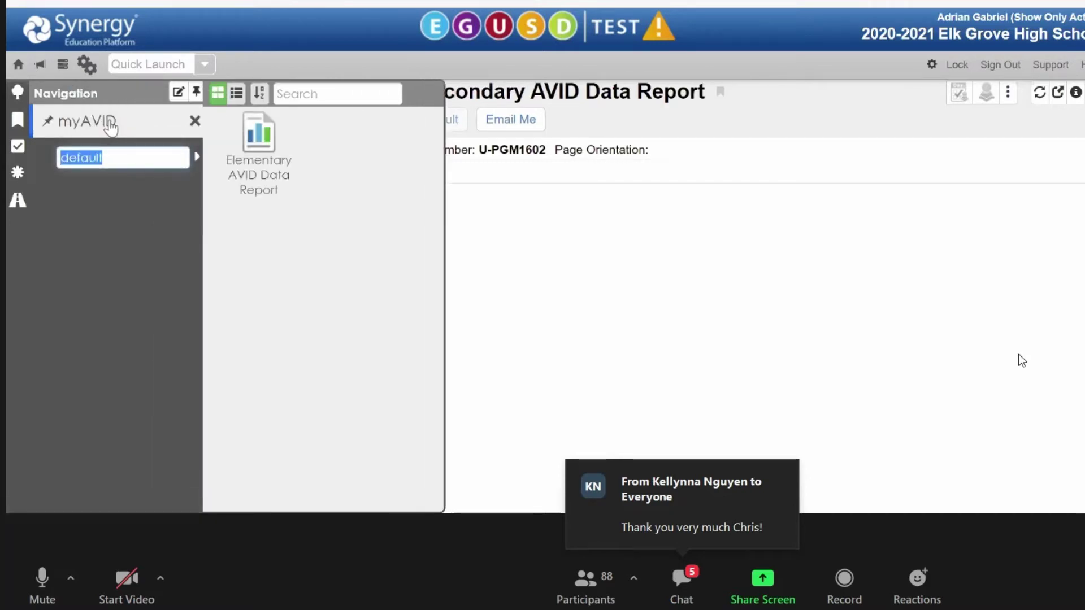
pyautogui.write('GRADE')
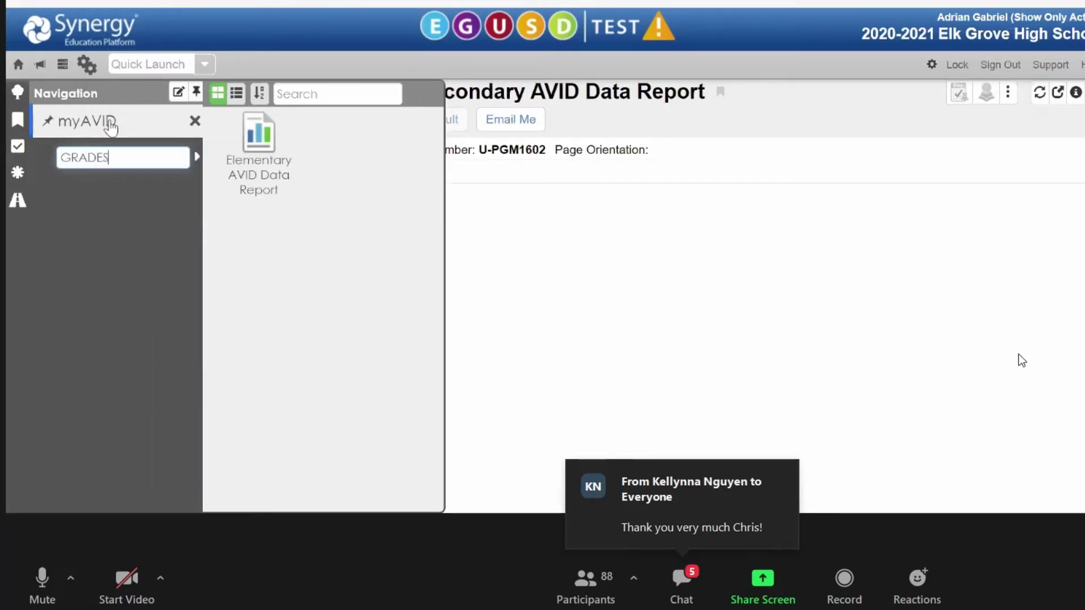
pyautogui.write('S')
pyautogui.press('Return')
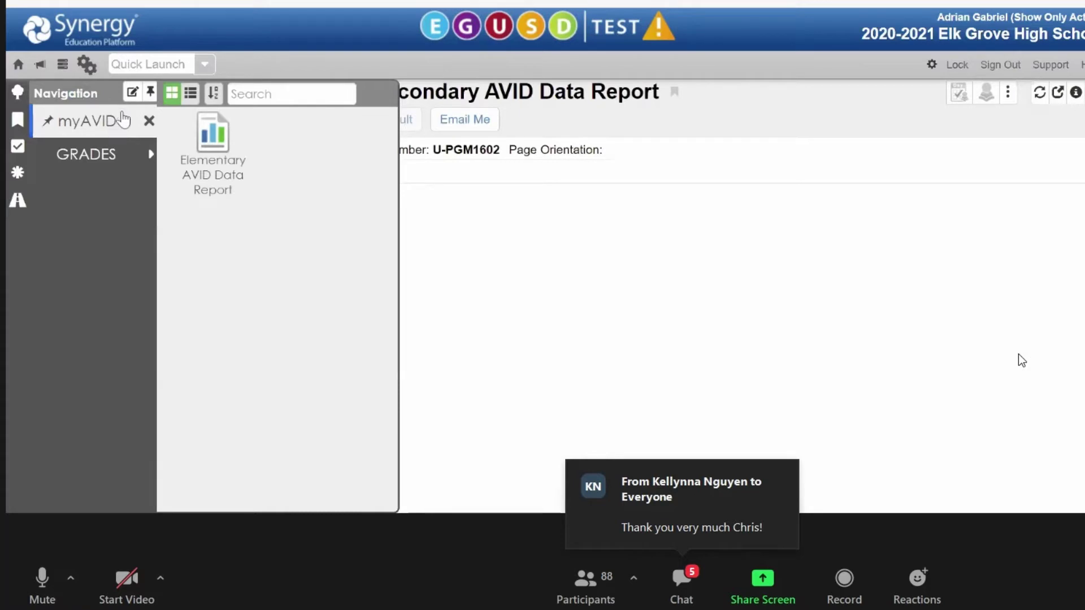
# Search 'TRANS' in Quick Launch and open the STU204 Student Transcript report.
pyautogui.click(152, 62)
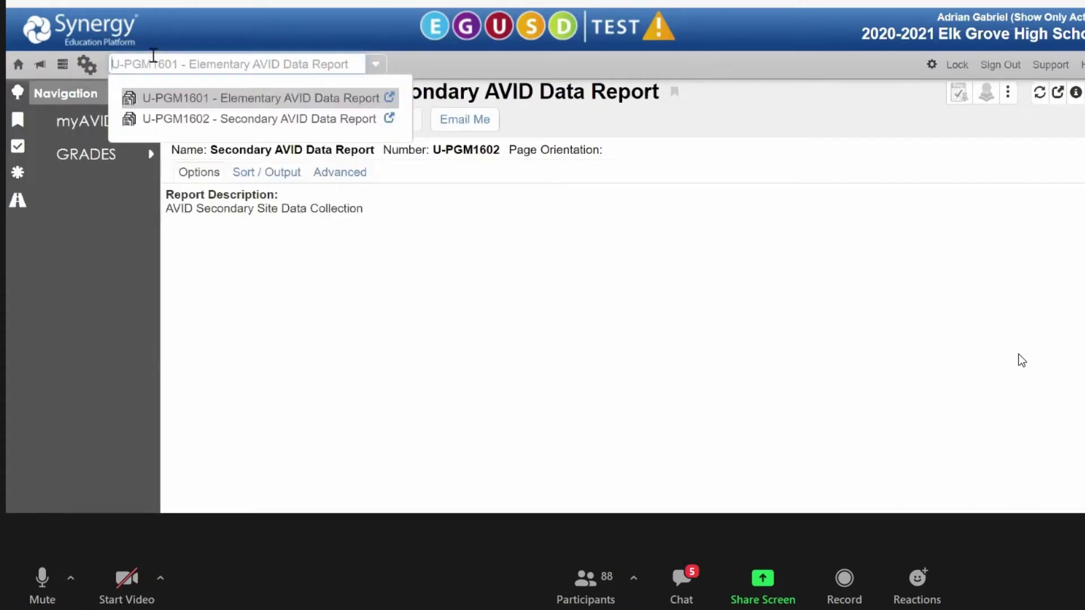
pyautogui.write('TRANS')
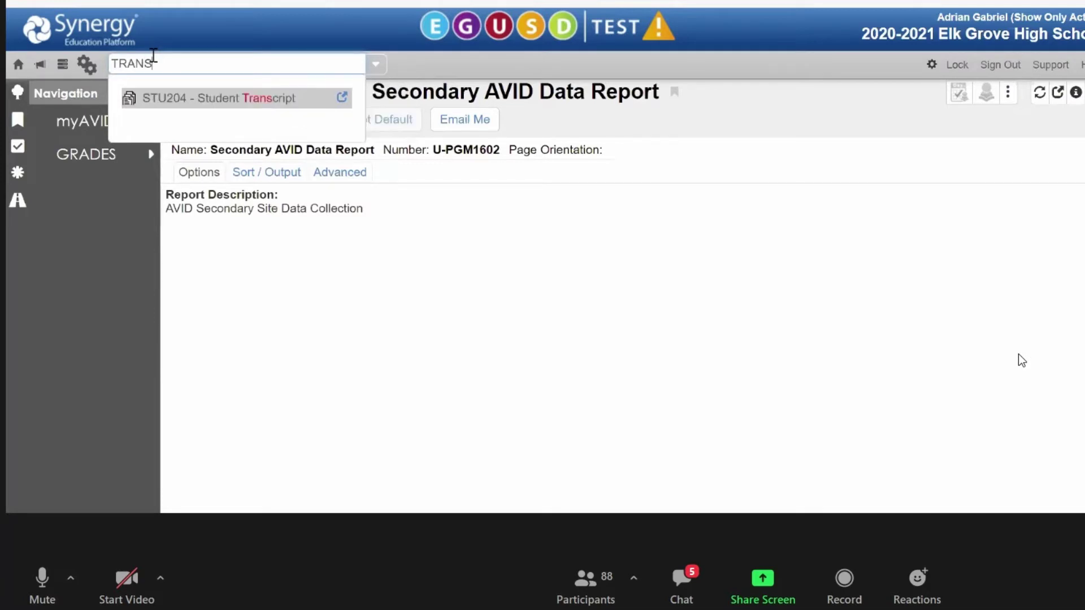
pyautogui.click(237, 102)
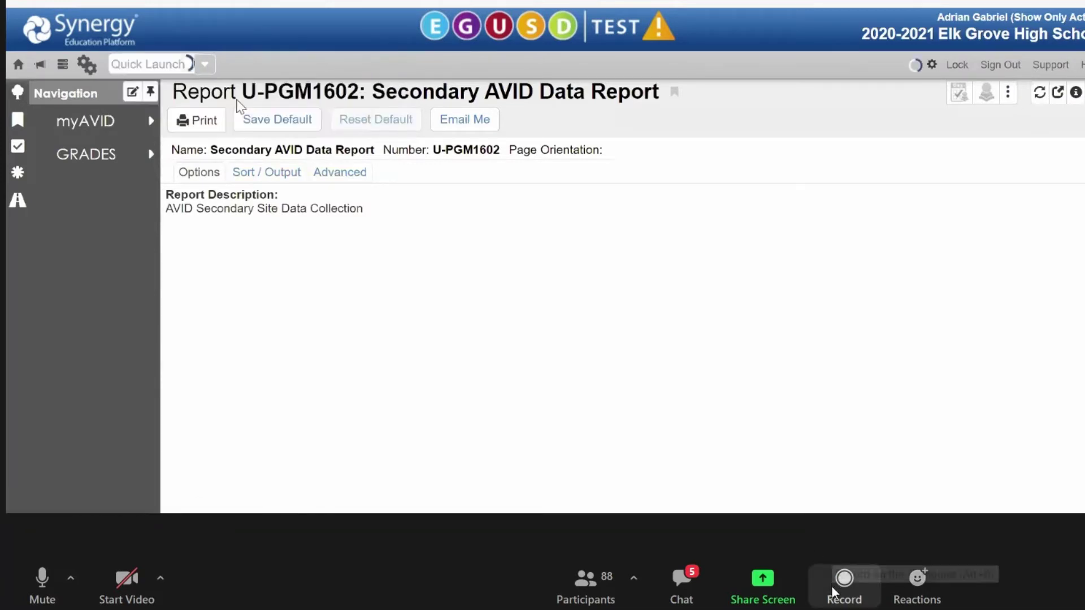
pyautogui.click(844, 579)
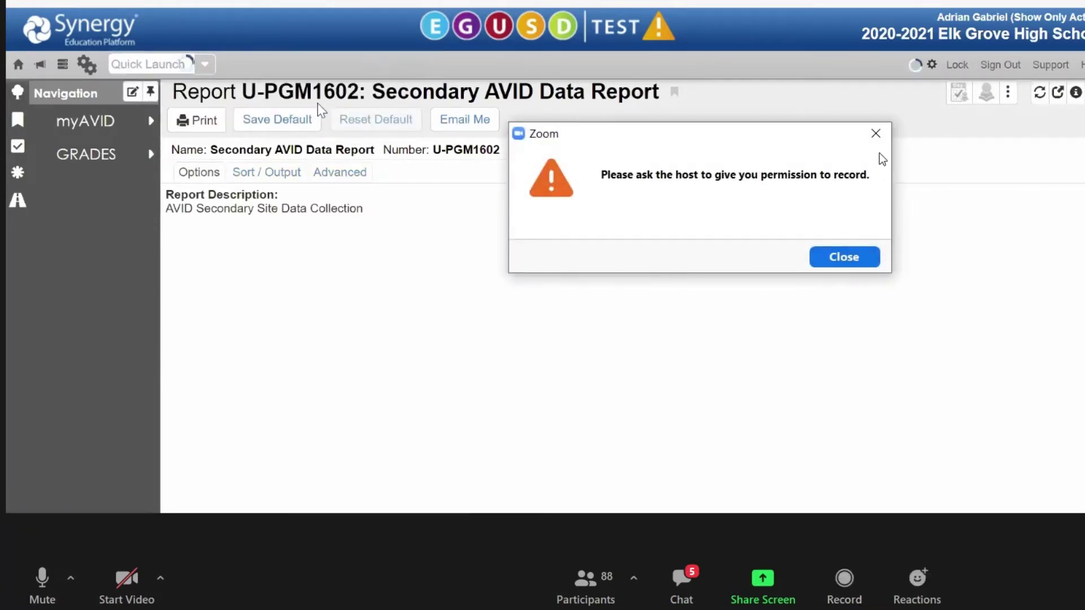
pyautogui.click(876, 134)
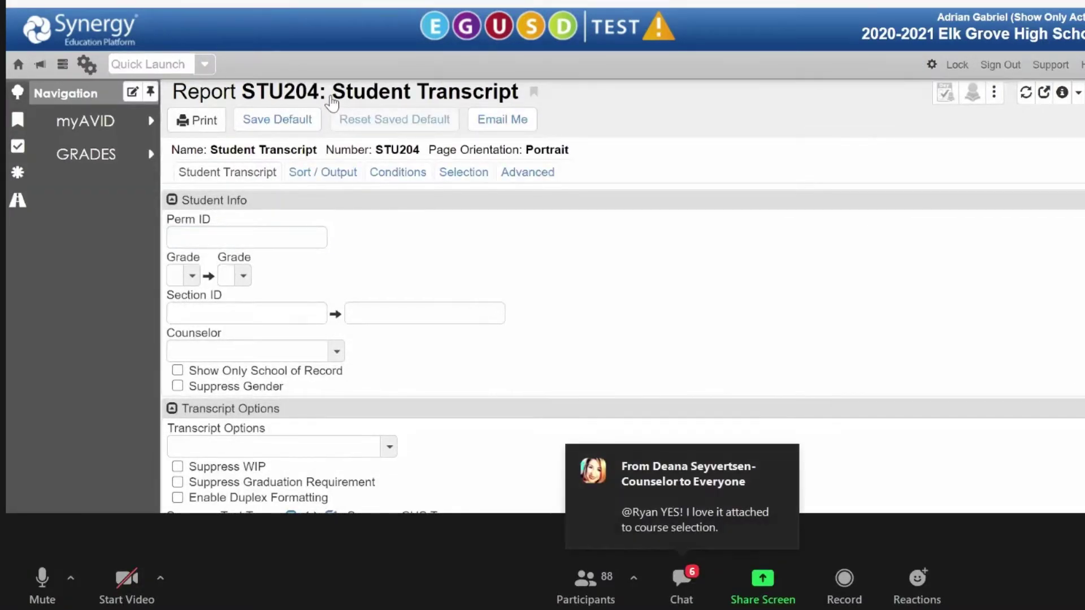
# Add the Student Transcript report to the GRADES group.
pyautogui.rightClick(330, 95)
pyautogui.moveTo(417, 175)
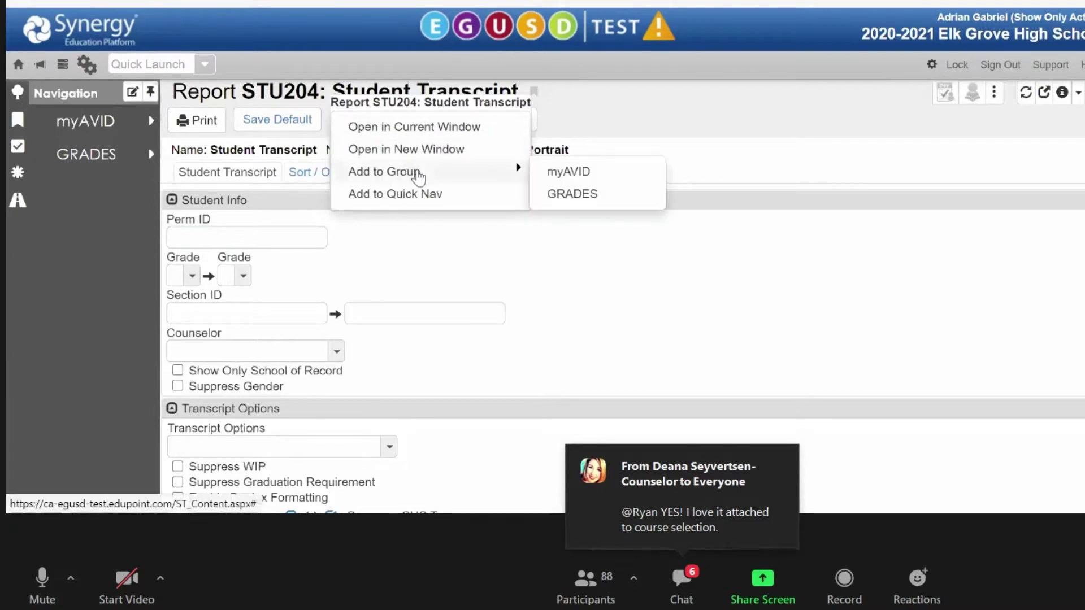
pyautogui.click(570, 195)
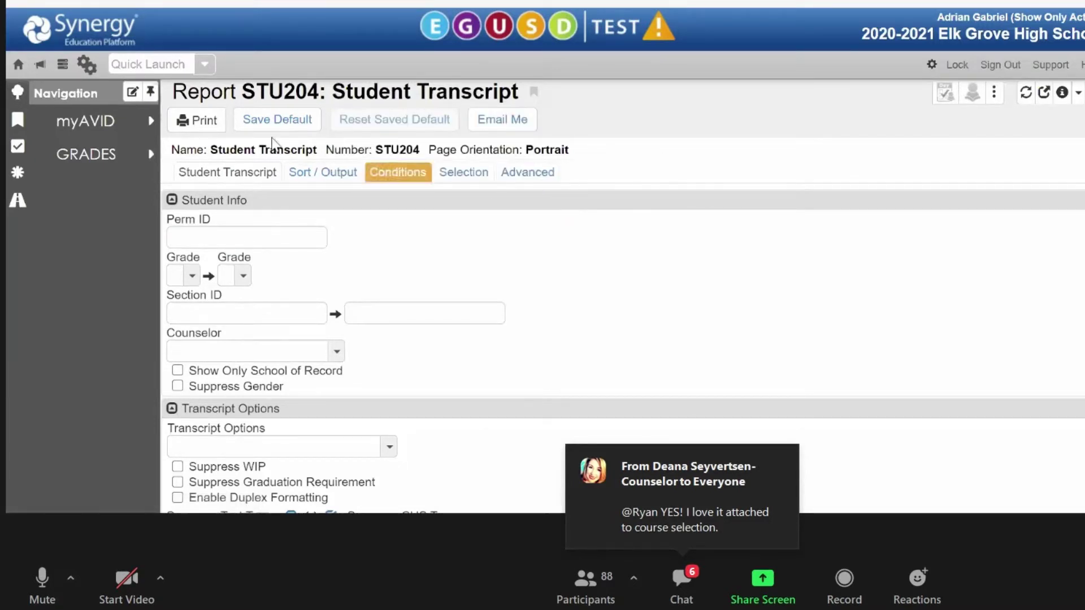
# Search 'STUDENT COU' in Quick Launch and open Student Course History.
pyautogui.click(121, 62)
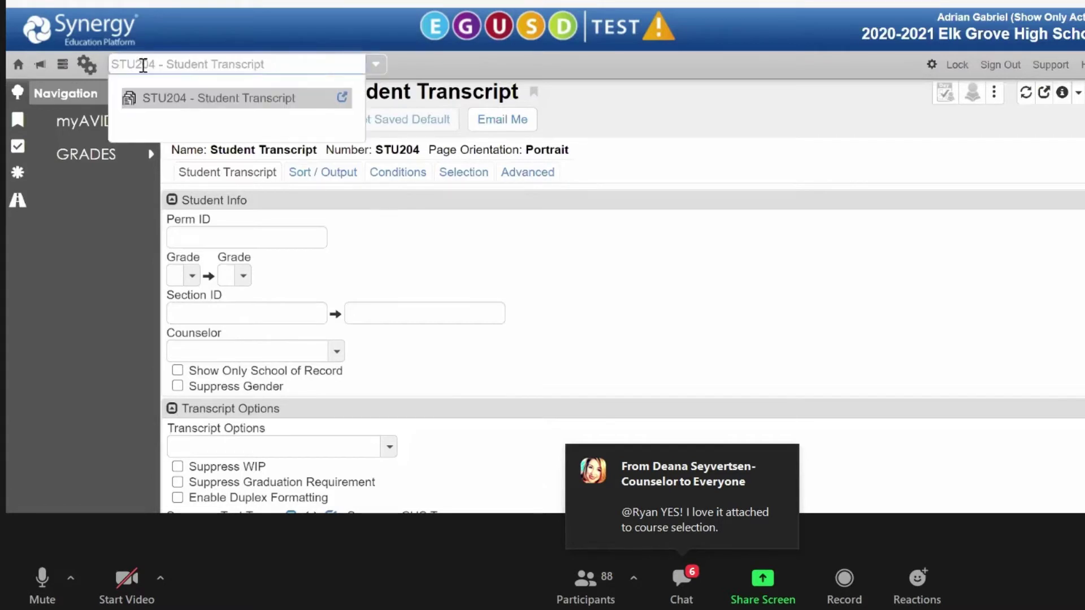
pyautogui.write('STUDENT COU')
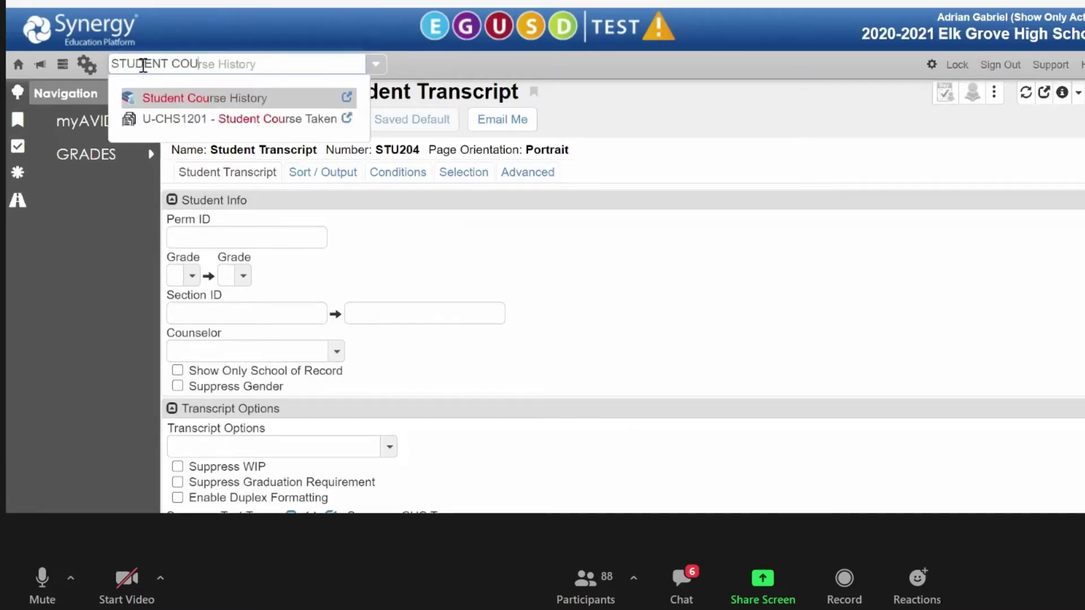
pyautogui.click(207, 98)
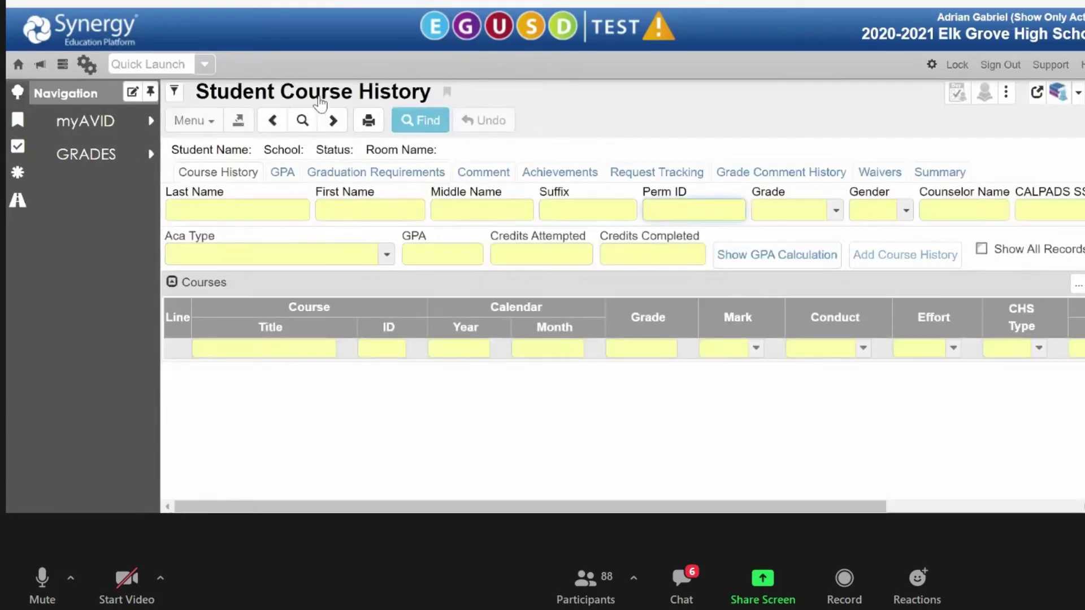
# Add the Student Course History screen to the GRADES group.
pyautogui.rightClick(319, 100)
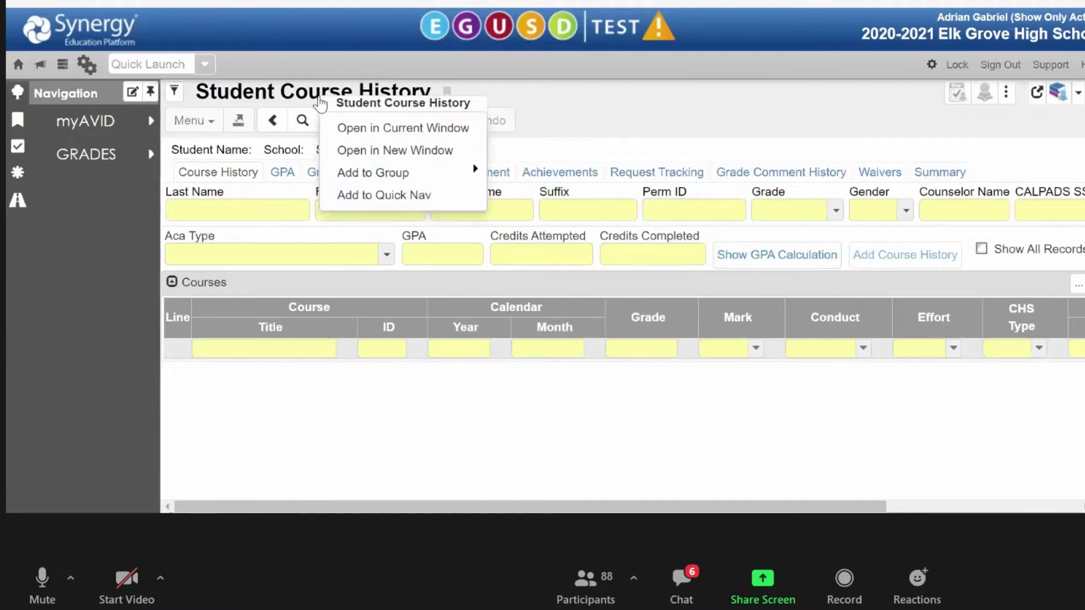
pyautogui.moveTo(402, 172)
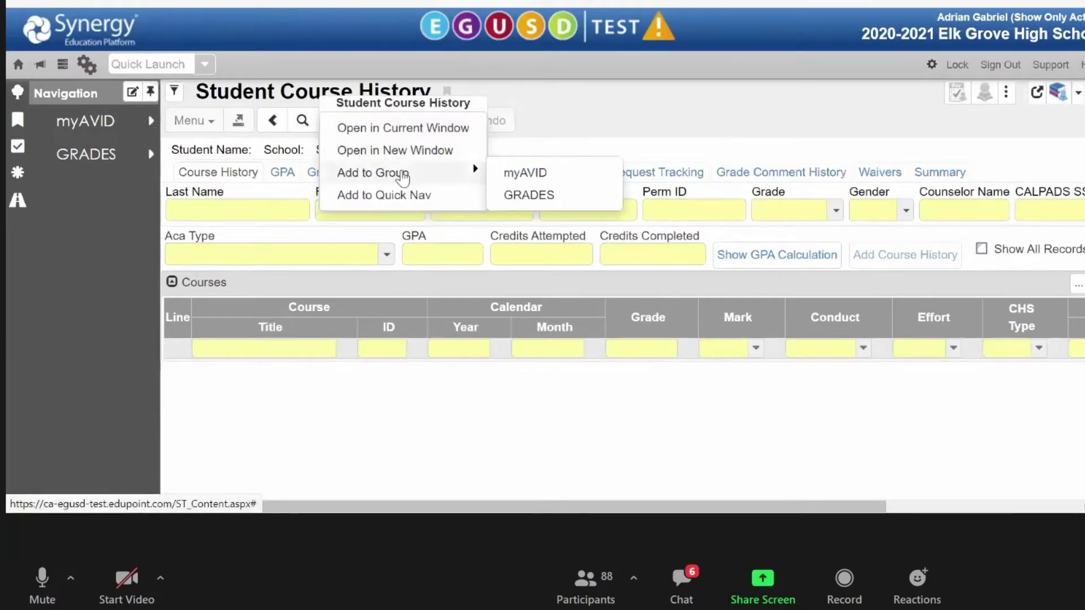
pyautogui.click(536, 195)
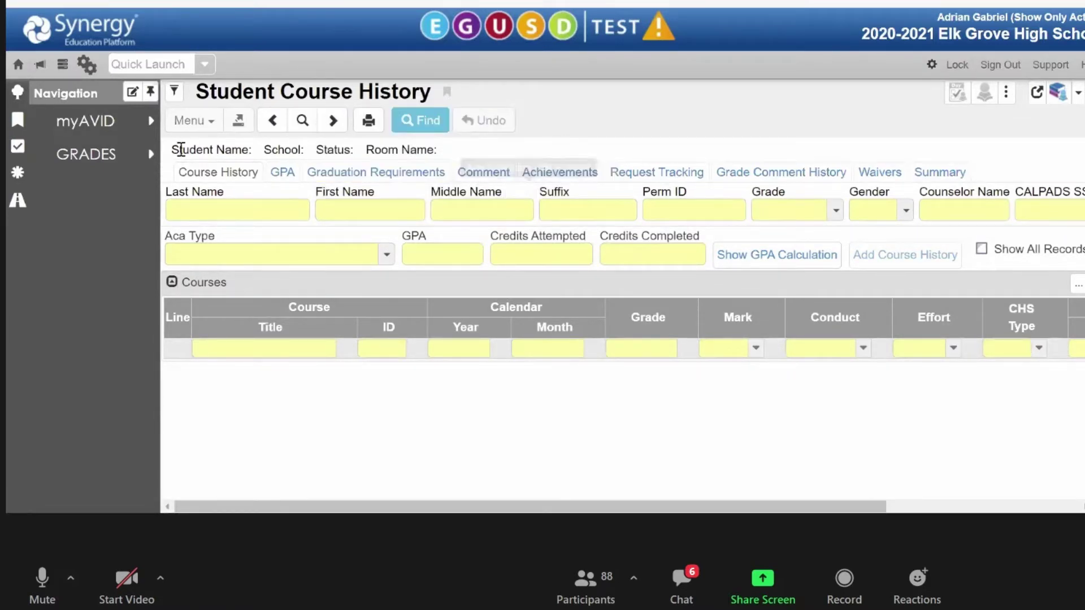
# Reorder GRADES so Student Transcript comes before Student Course History.
pyautogui.click(104, 166)
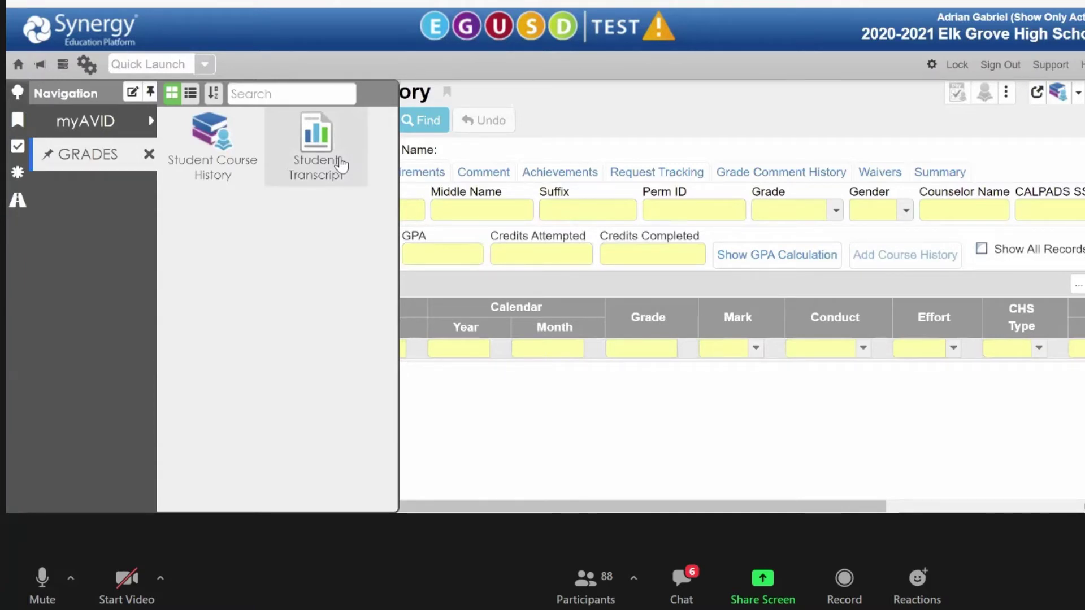
pyautogui.click(35, 591)
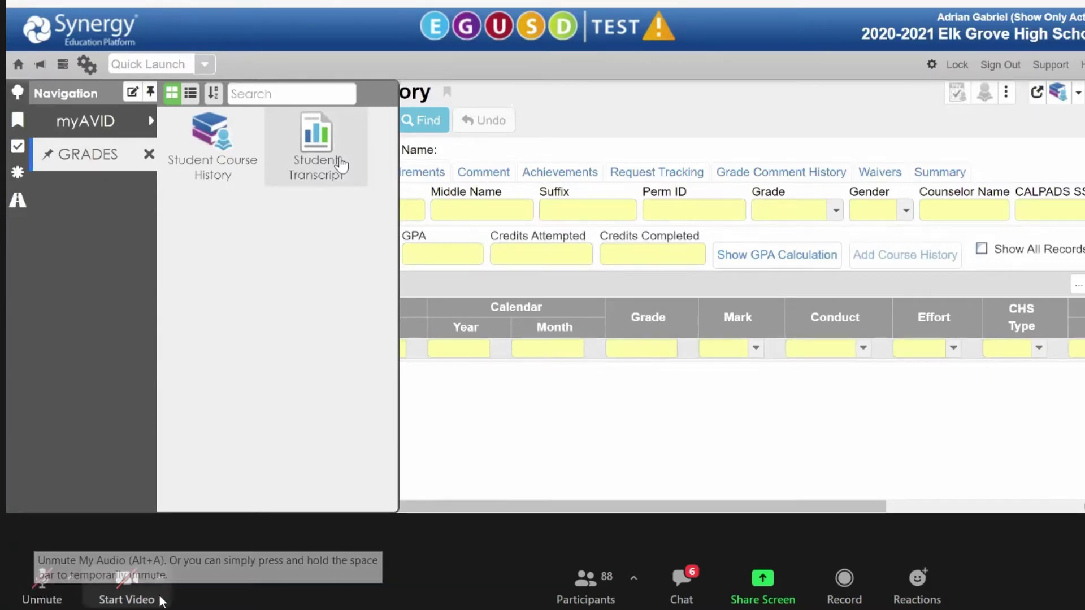
pyautogui.moveTo(339, 165); pyautogui.dragTo(236, 160)
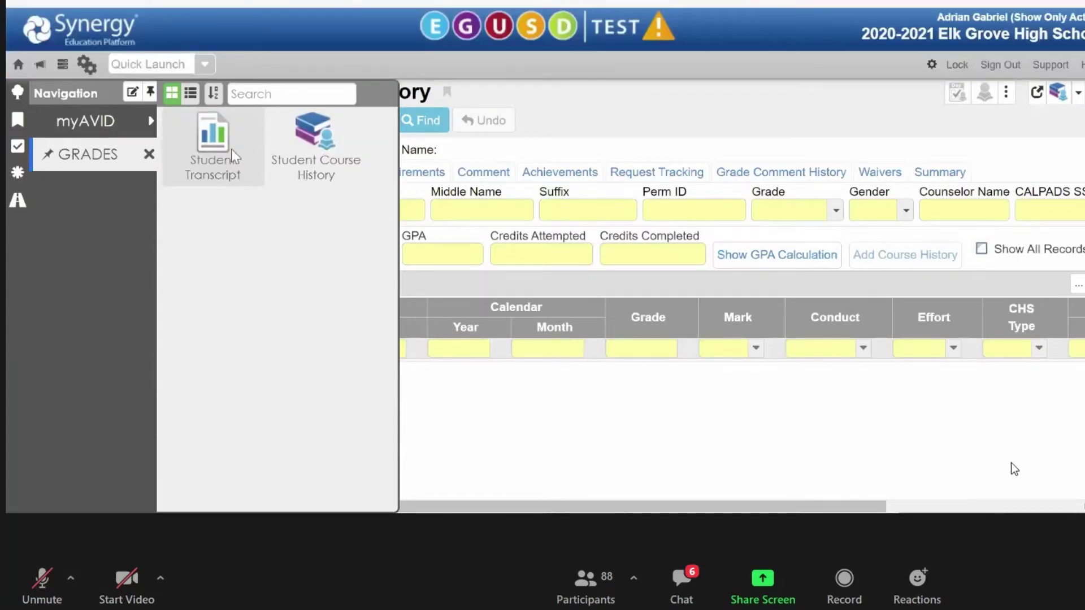
pyautogui.moveTo(236, 165)
pyautogui.mouseDown()
pyautogui.moveTo(210, 76)
pyautogui.moveTo(151, 59)
pyautogui.moveTo(202, 66)
pyautogui.moveTo(163, 67)
pyautogui.moveTo(179, 70)
pyautogui.moveTo(170, 73)
pyautogui.moveTo(217, 169)
pyautogui.mouseUp()
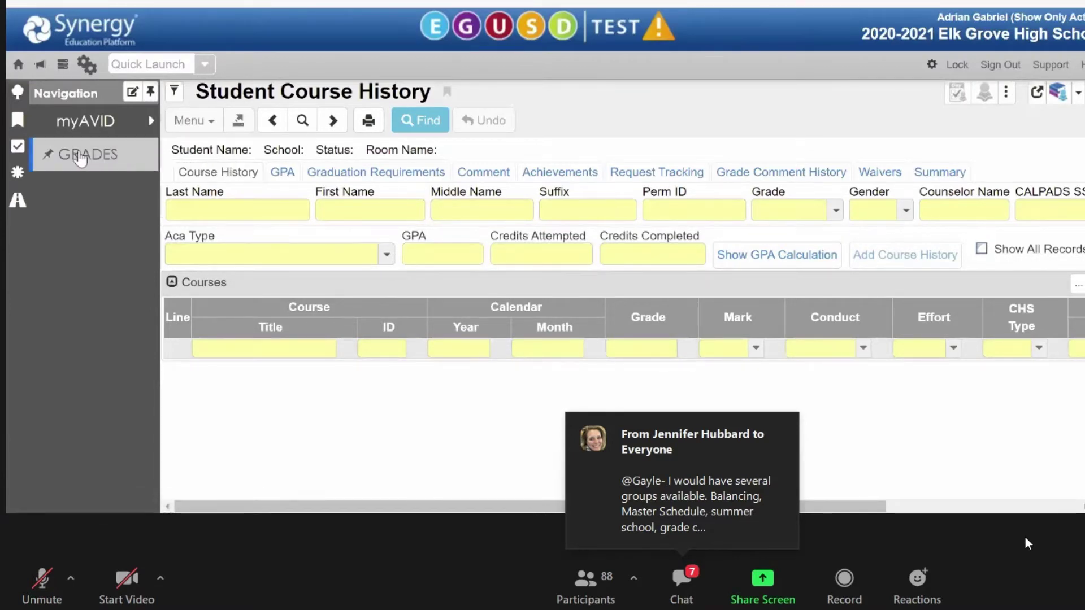
# Rename the GRADES navigation group to 'Grades'.
pyautogui.click(82, 158)
pyautogui.rightClick(82, 157)
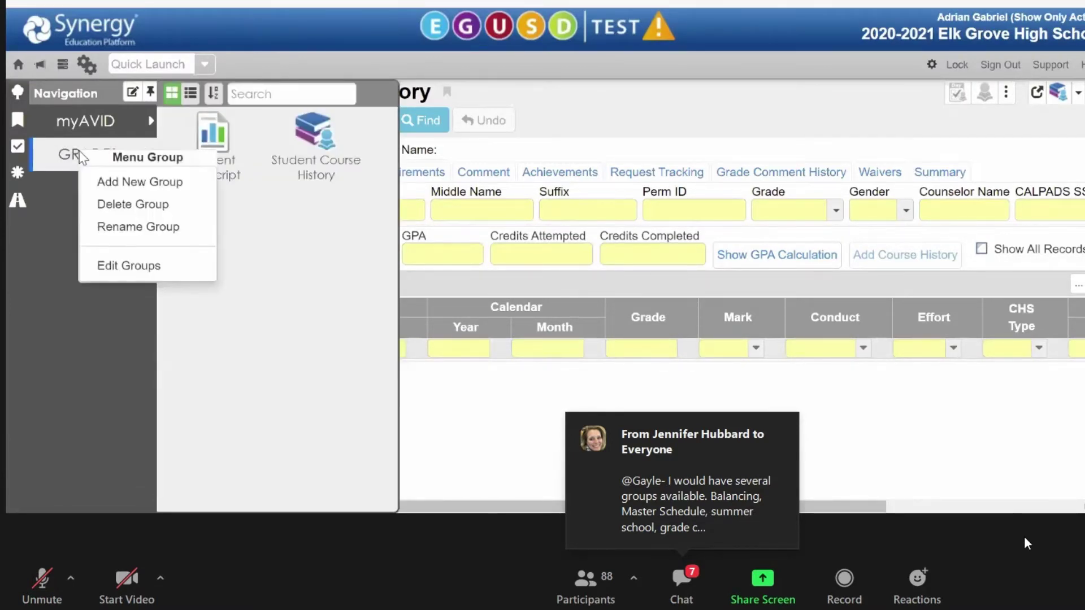
pyautogui.click(141, 228)
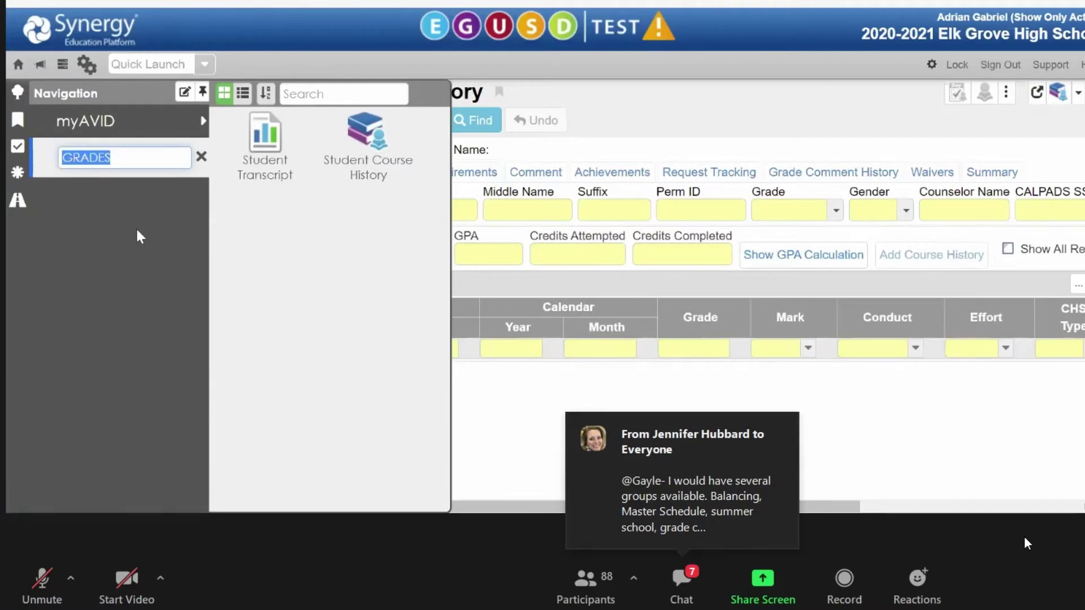
pyautogui.write('Grades')
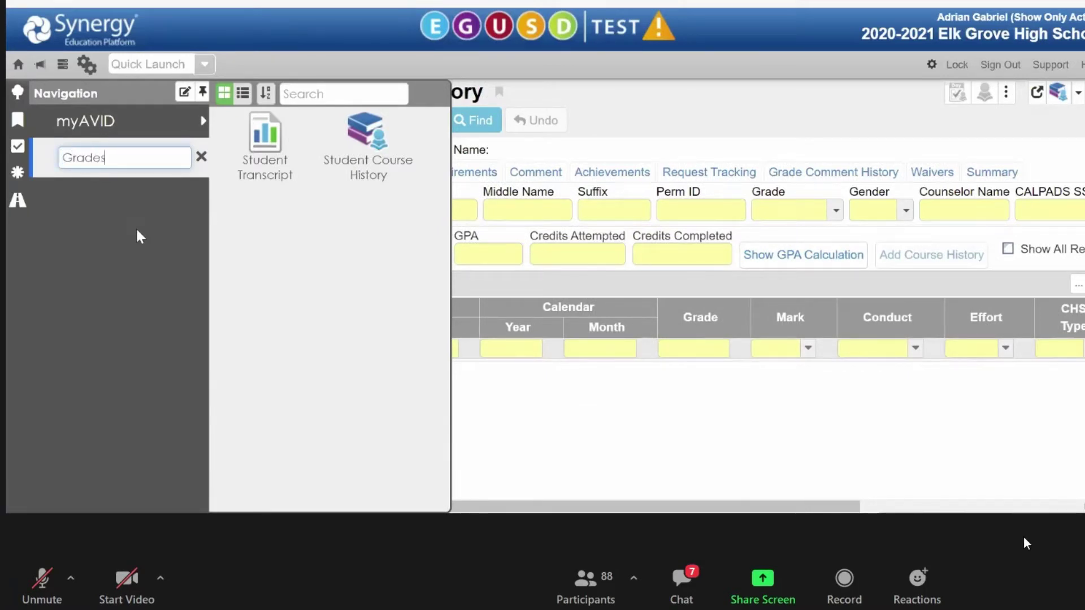
pyautogui.press('Return')
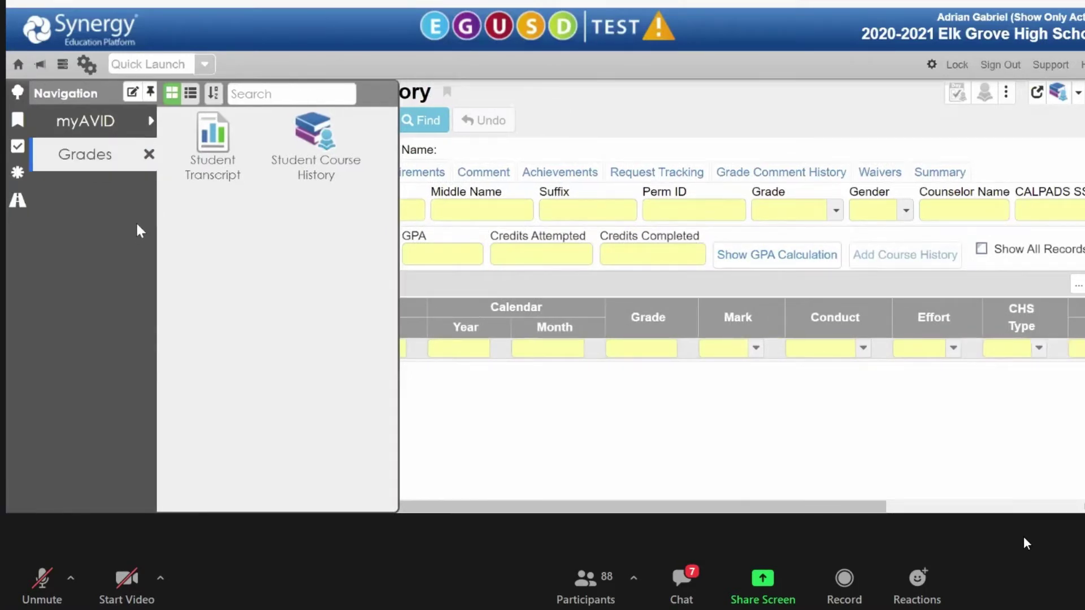
# Edit the navigation groups to place Grades above myAVID, then view the bookmarks.
pyautogui.click(134, 120)
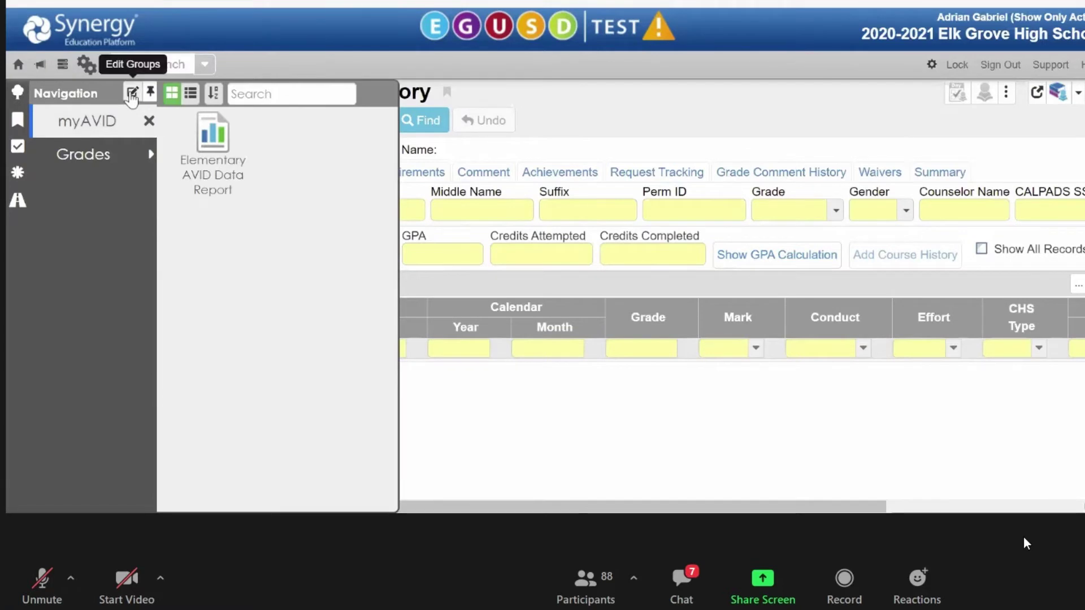
pyautogui.click(132, 93)
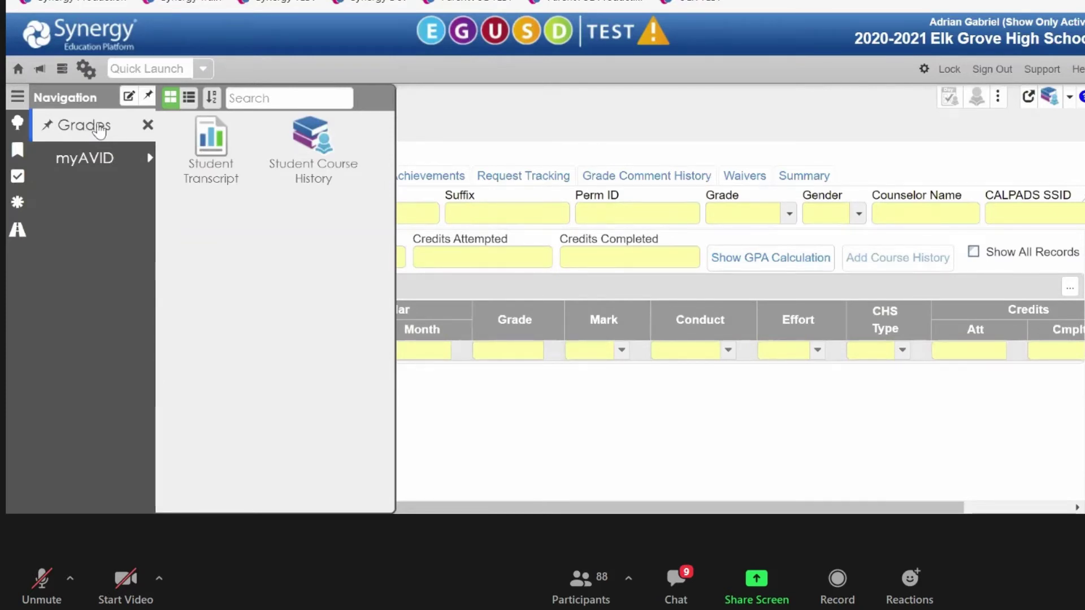
pyautogui.click(17, 150)
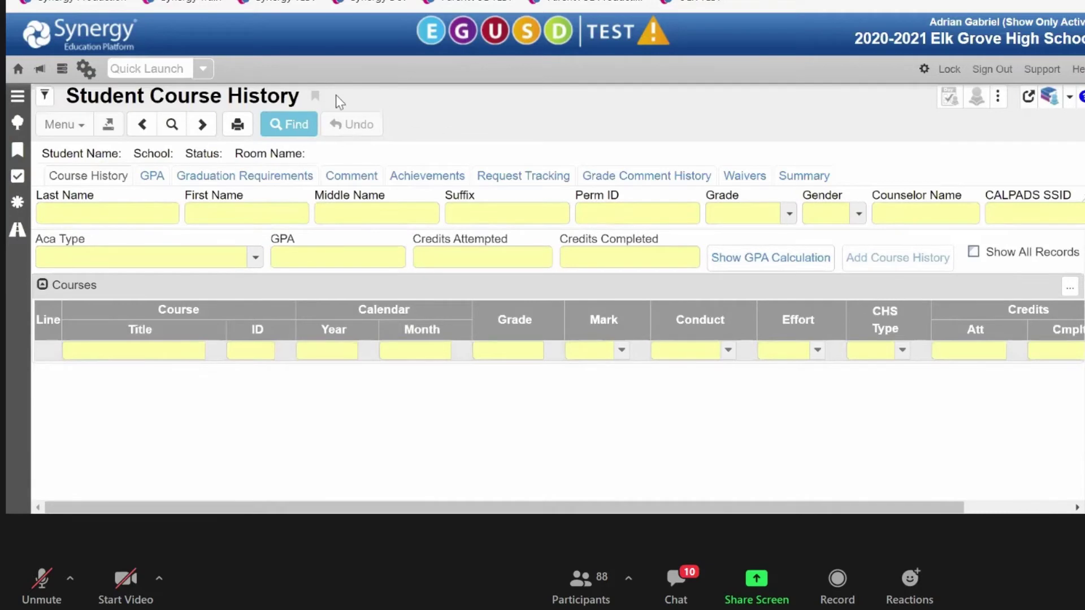
# Drag the Health Screen bookmark up to sit directly below Student Test.
pyautogui.click(14, 152)
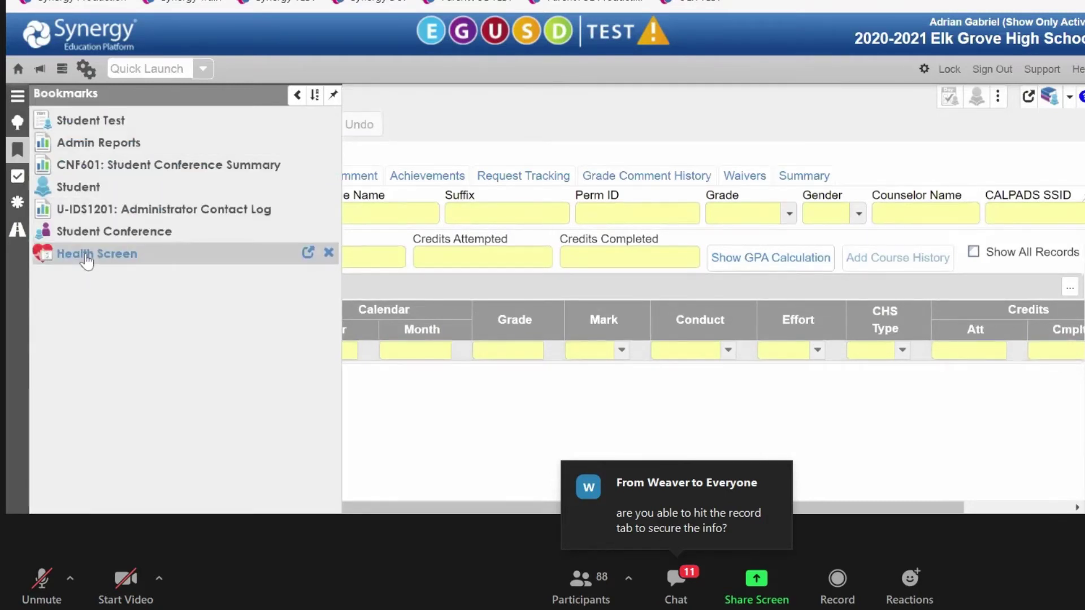
pyautogui.moveTo(86, 260); pyautogui.dragTo(88, 148)
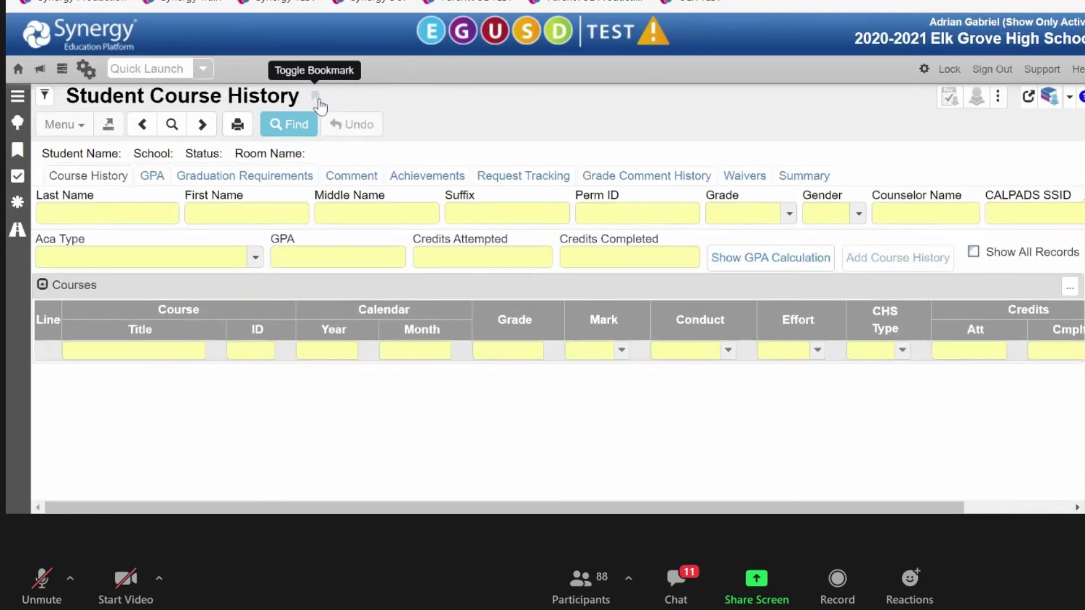
# Bookmark the Student Course History screen and check it appears in the Bookmarks list.
pyautogui.click(316, 96)
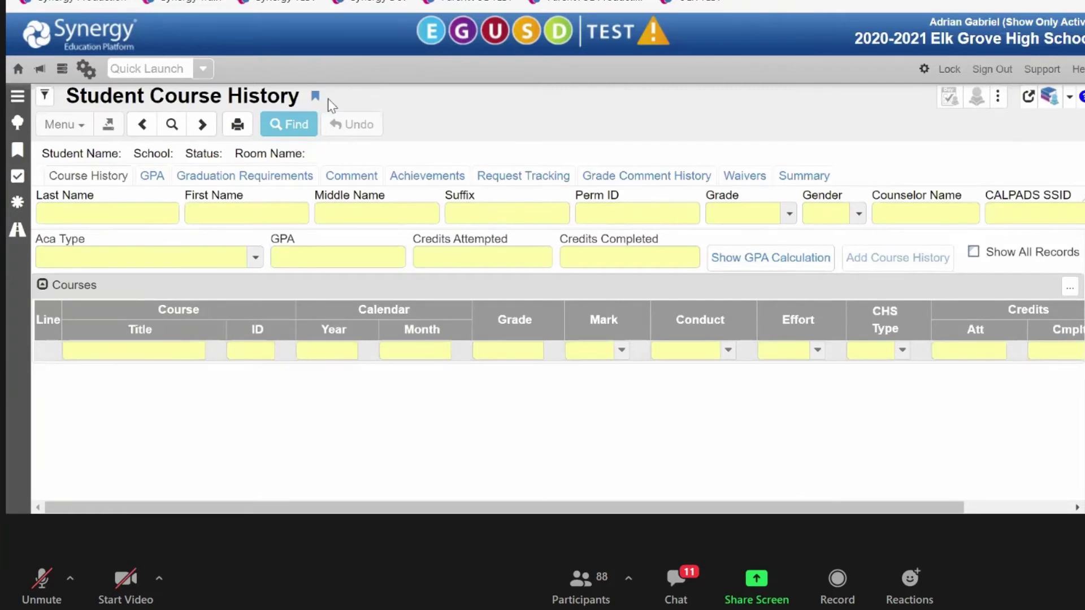
pyautogui.click(18, 150)
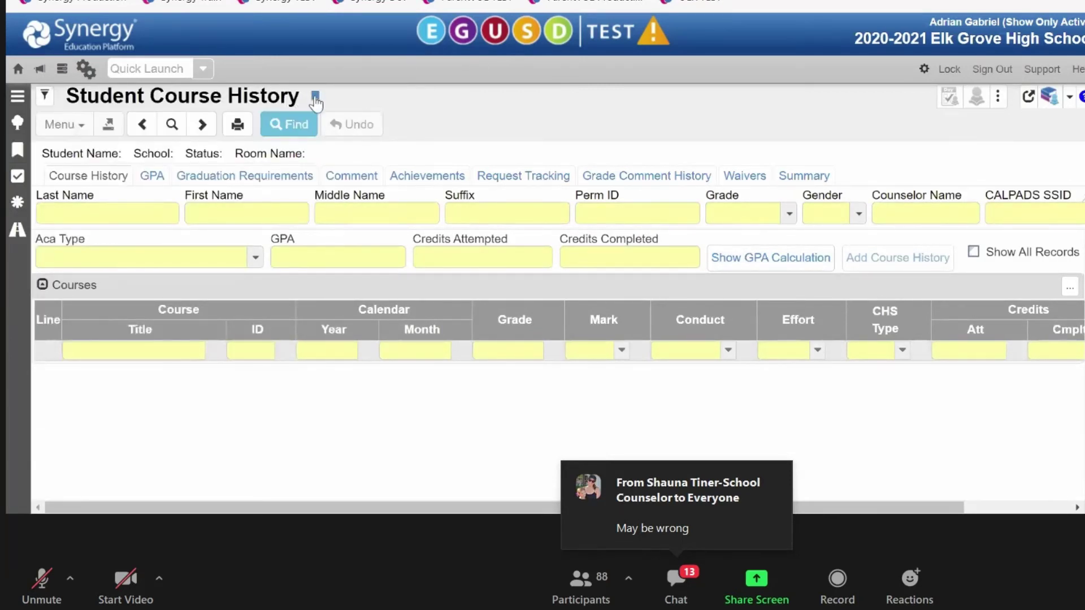
pyautogui.click(17, 150)
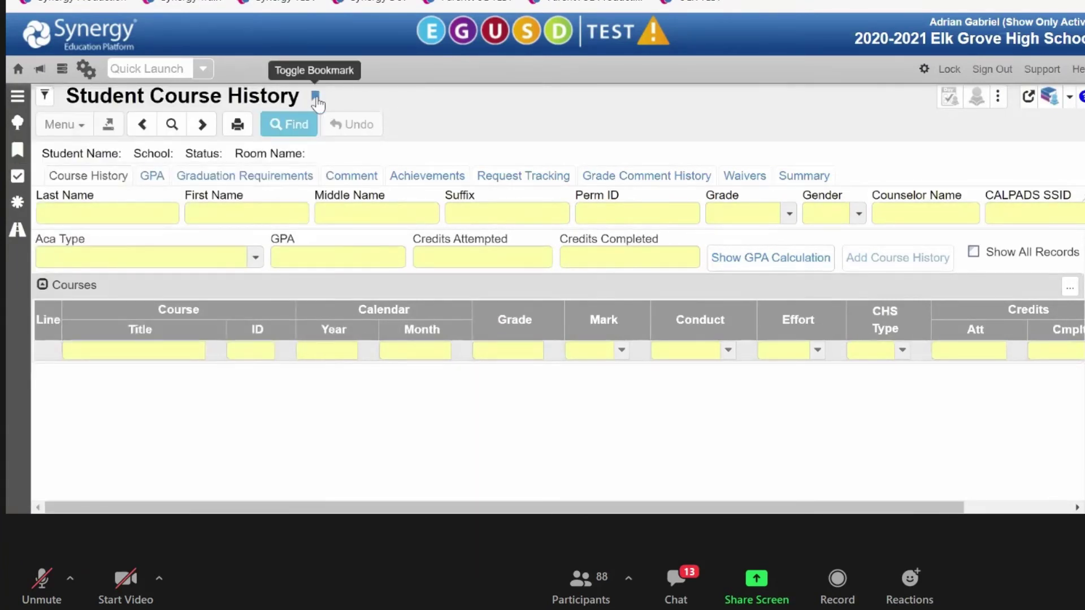
# Open the U-CHS1201 Student Course Taken report, bookmark it, and confirm it in Bookmarks.
pyautogui.click(157, 70)
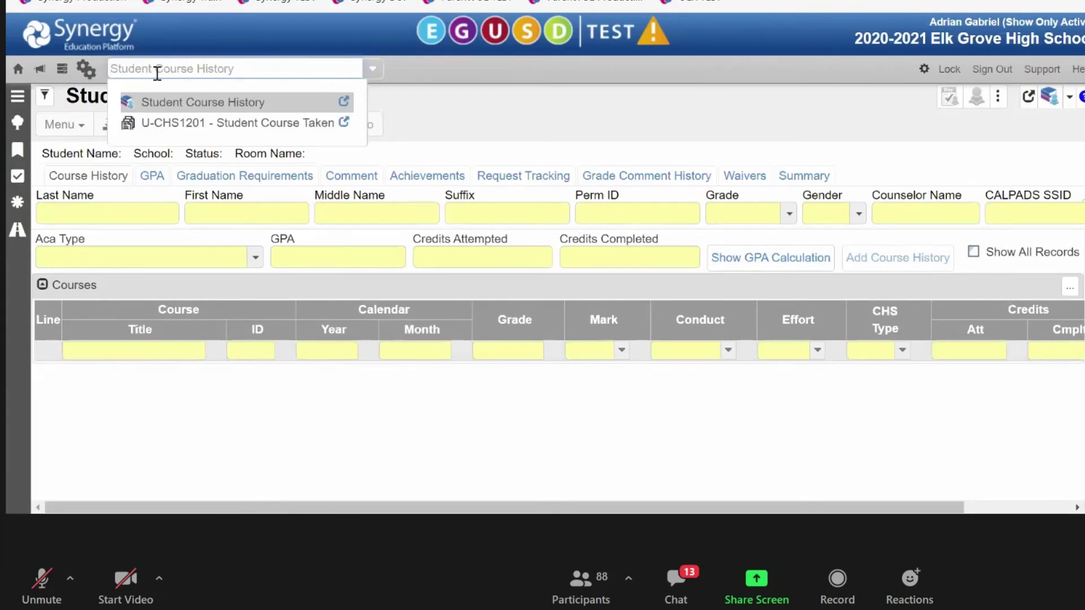
pyautogui.click(238, 123)
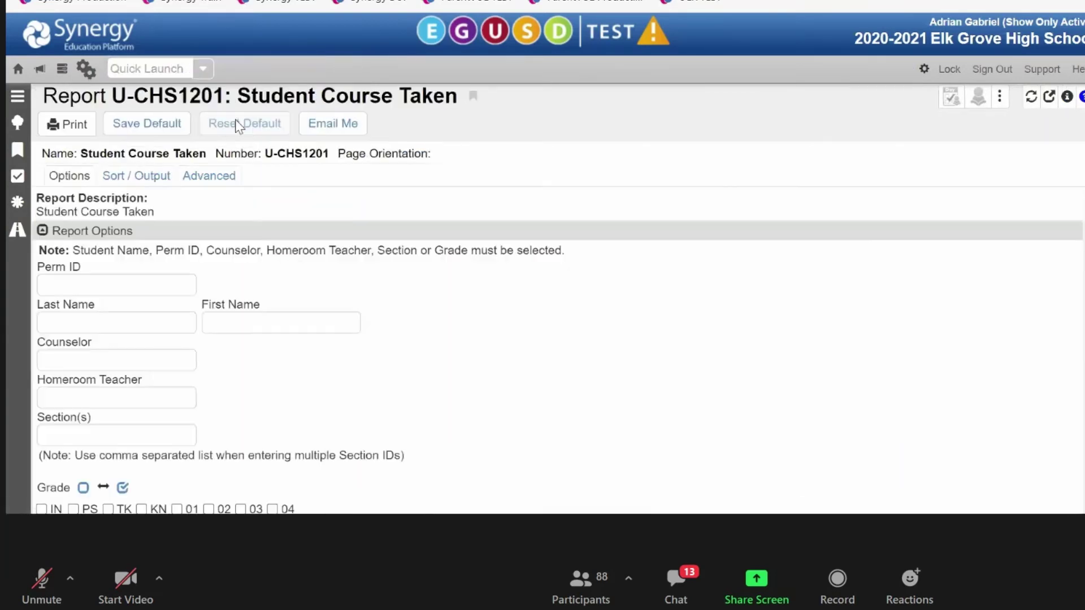
pyautogui.click(475, 100)
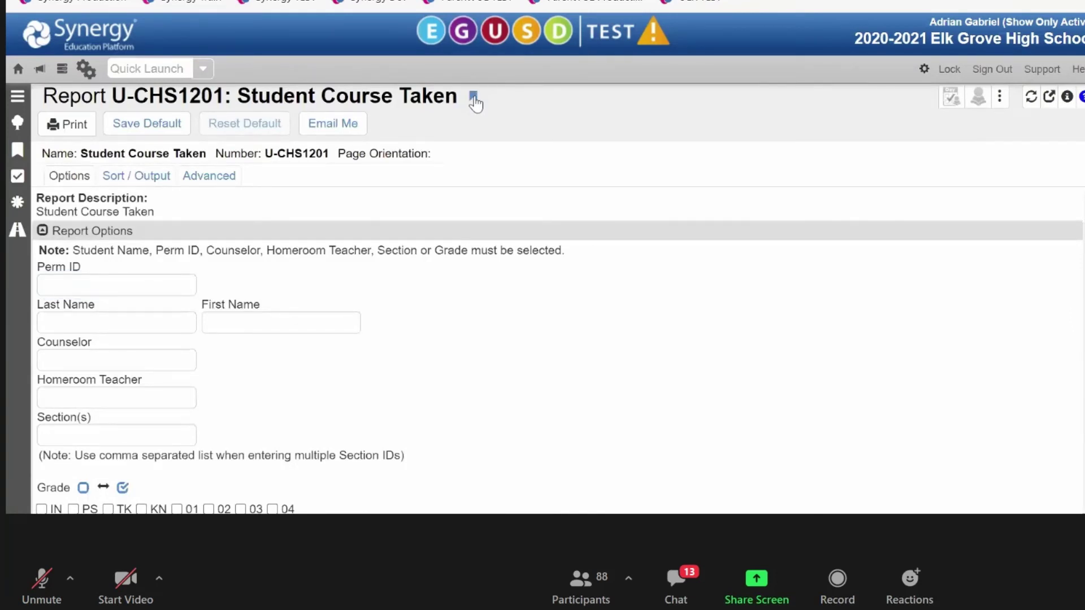
pyautogui.click(18, 150)
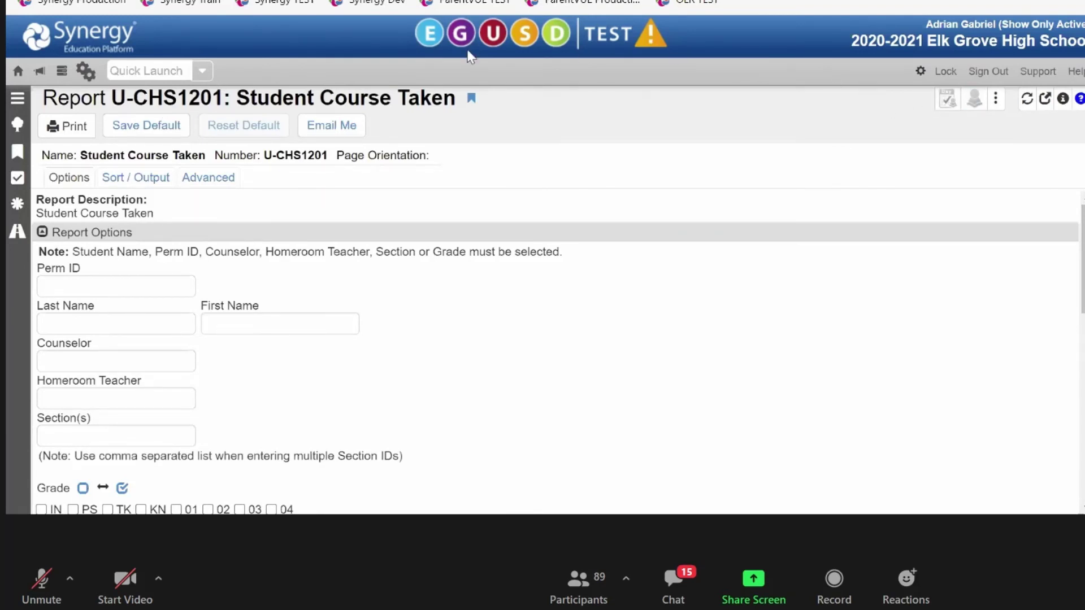
pyautogui.rightClick(183, 102)
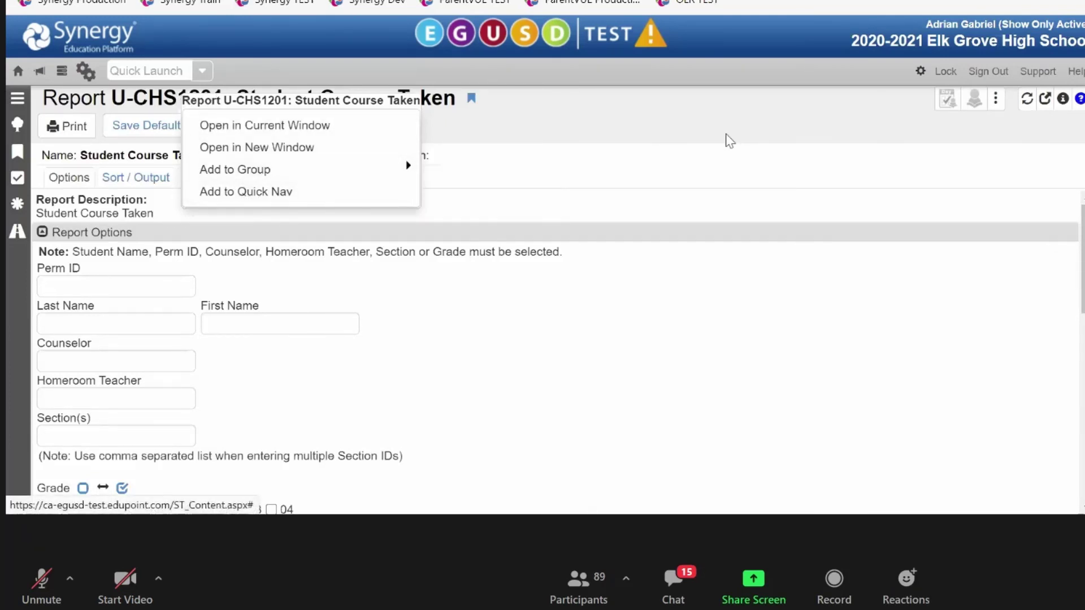
pyautogui.click(706, 136)
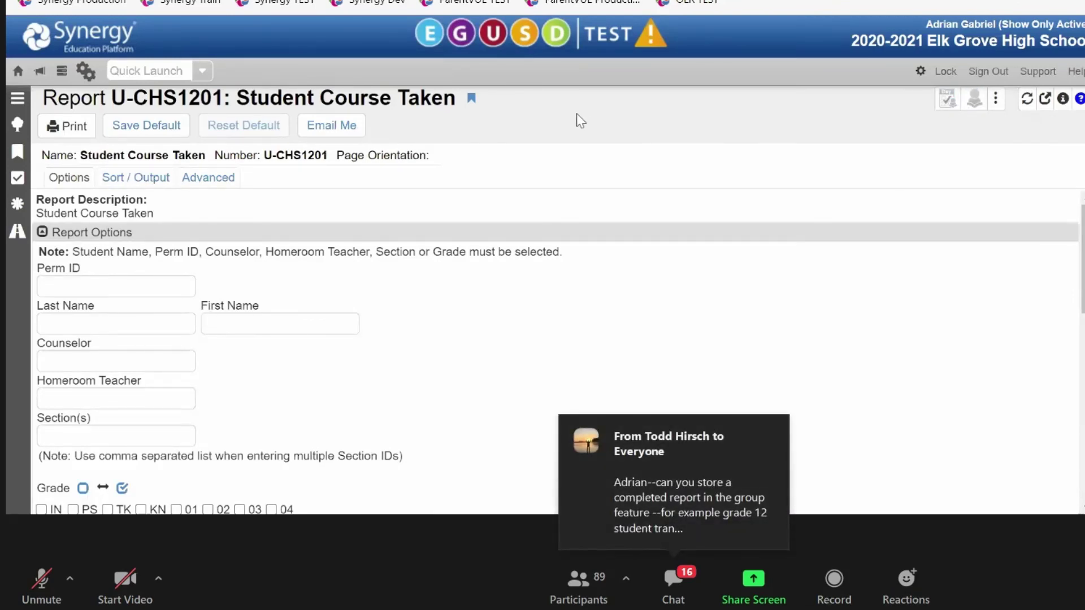
pyautogui.click(983, 104)
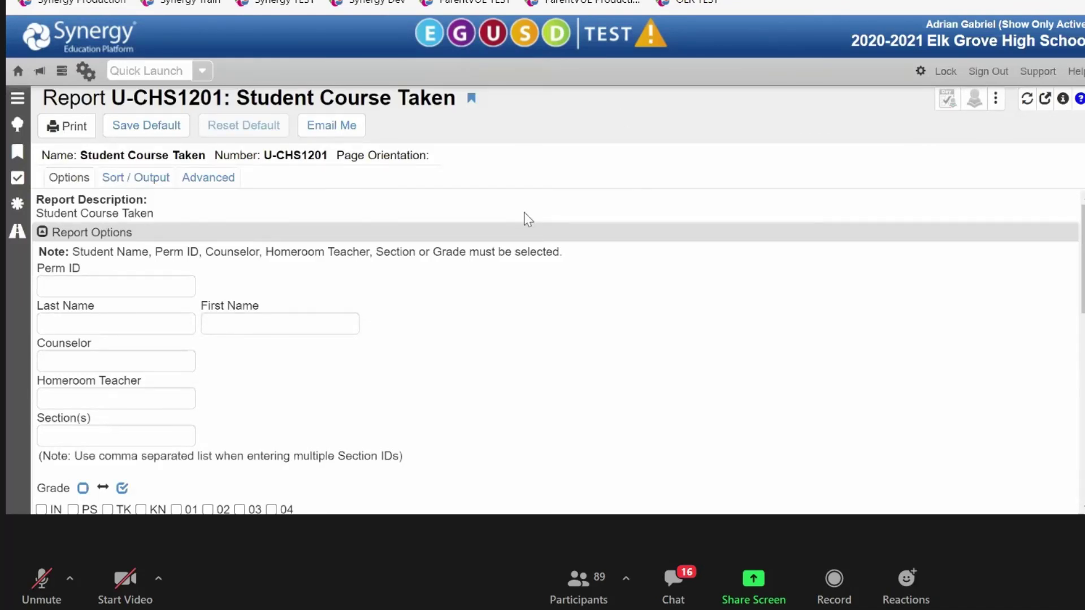
pyautogui.click(140, 72)
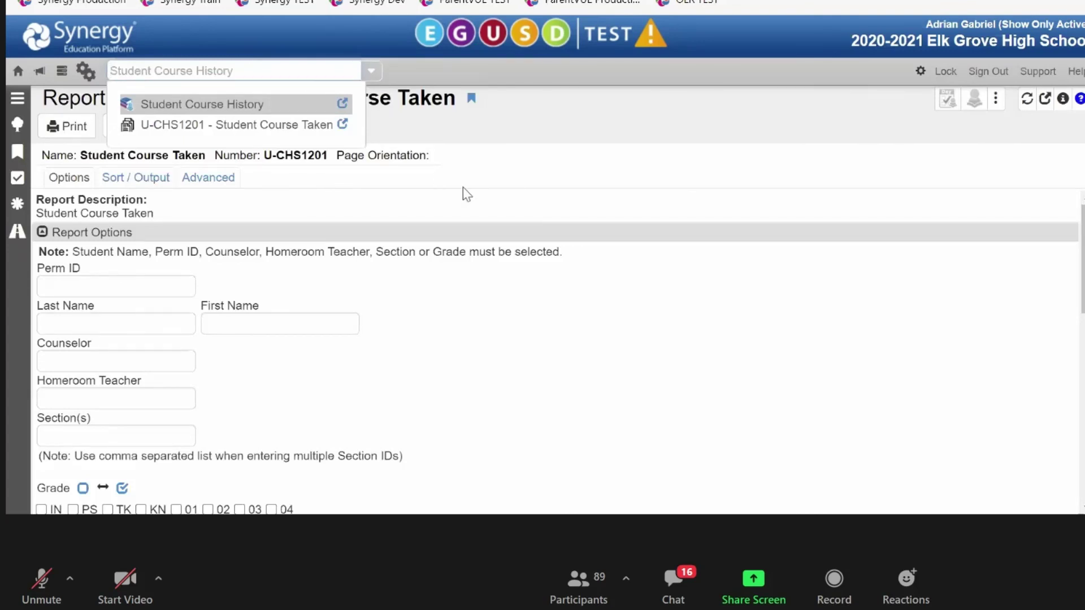
# Add the Student Course Taken report to Quick Nav and reopen it from that shortcut.
pyautogui.click(401, 113)
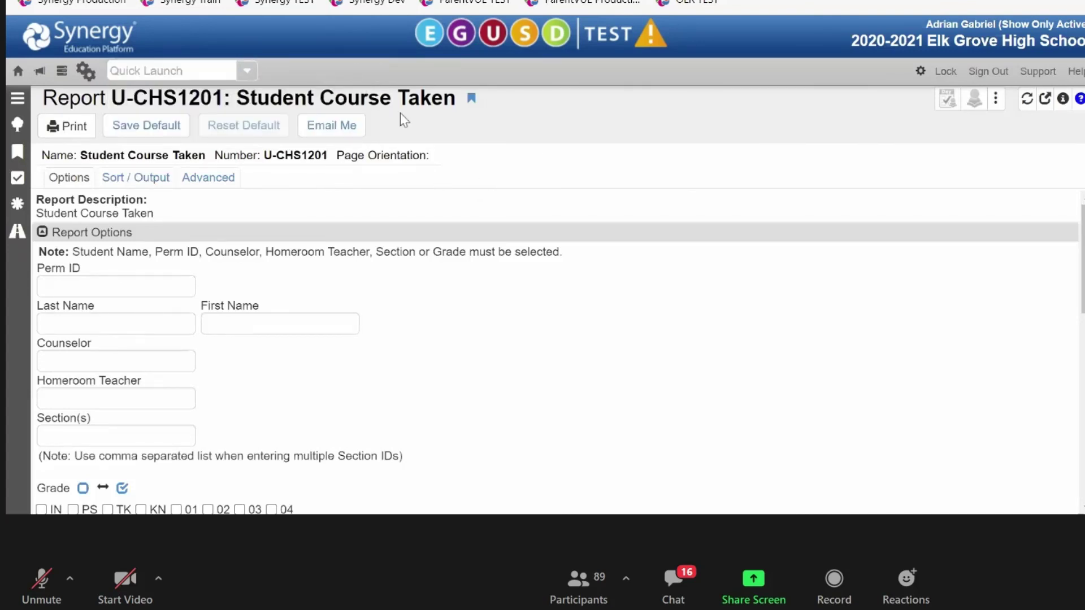
pyautogui.rightClick(199, 102)
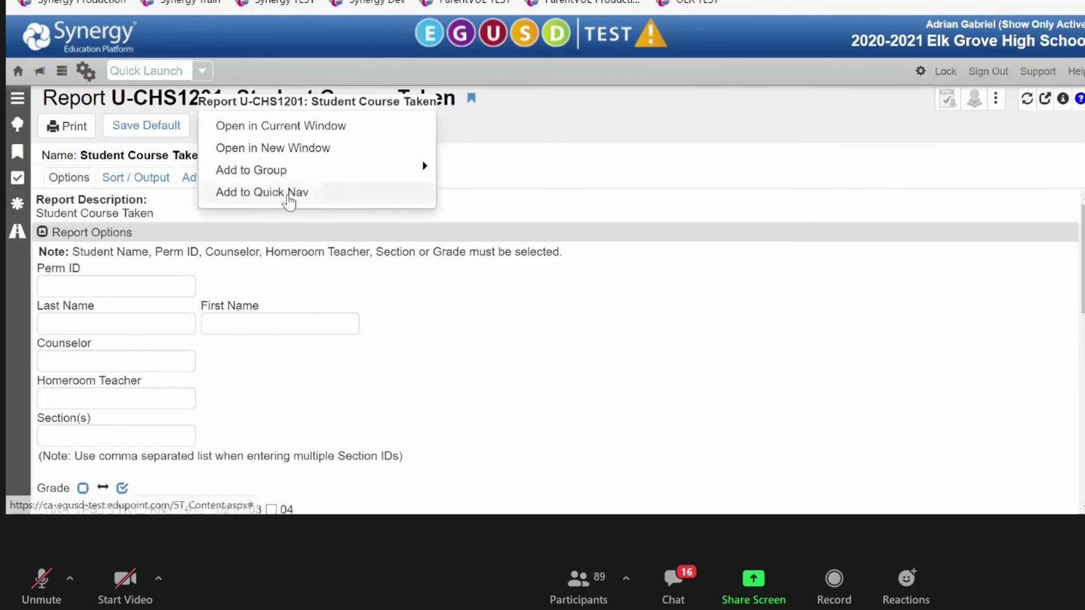
pyautogui.click(287, 192)
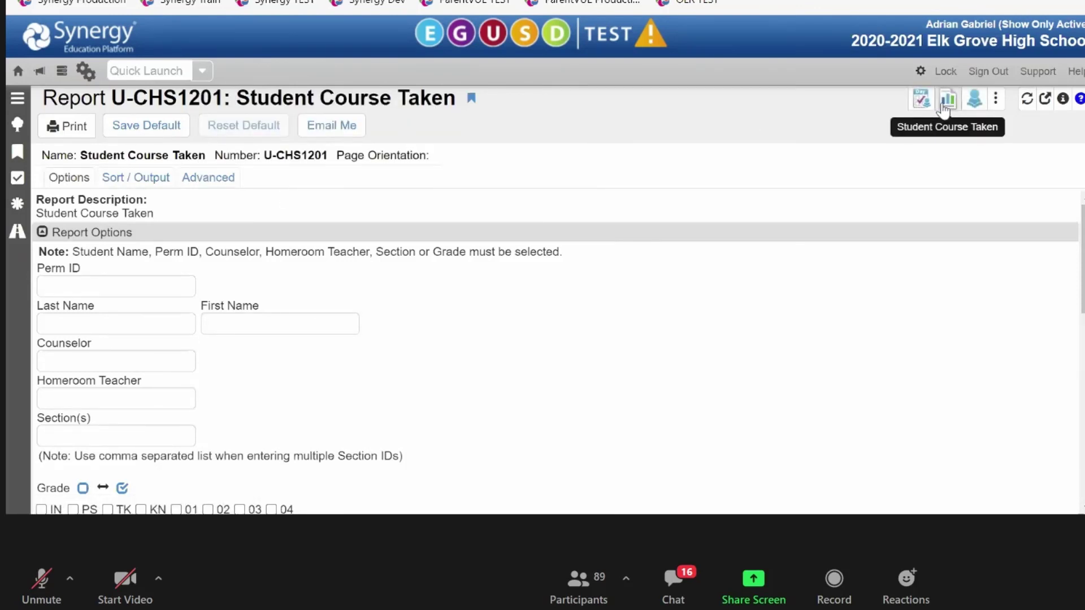
pyautogui.click(943, 106)
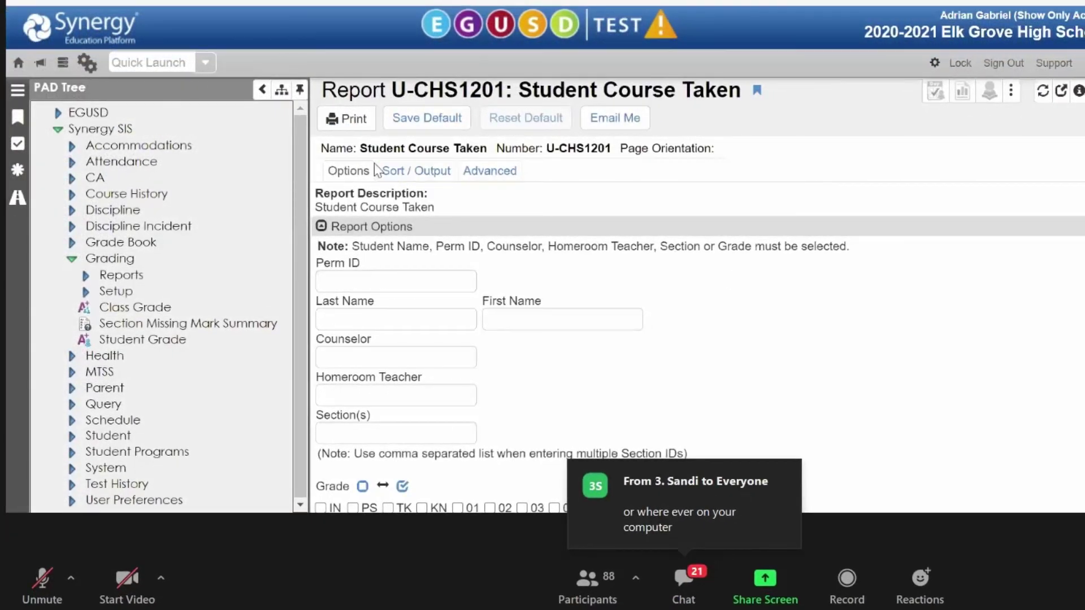
# Collapse the PAD Tree panel so the U-CHS1201: Student Course Taken report page is fully visible.
pyautogui.click(301, 89)
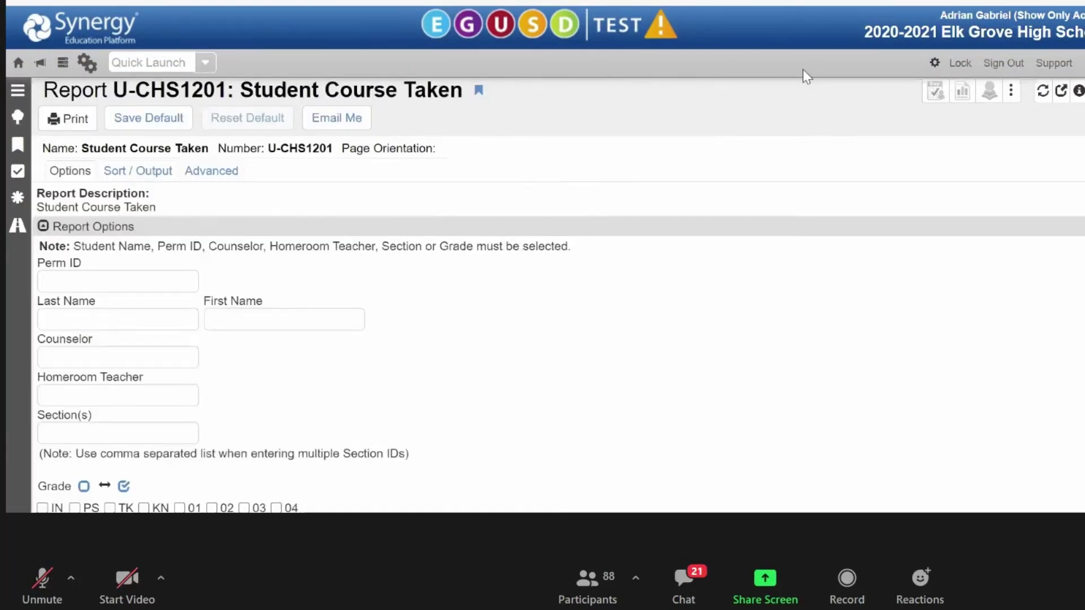